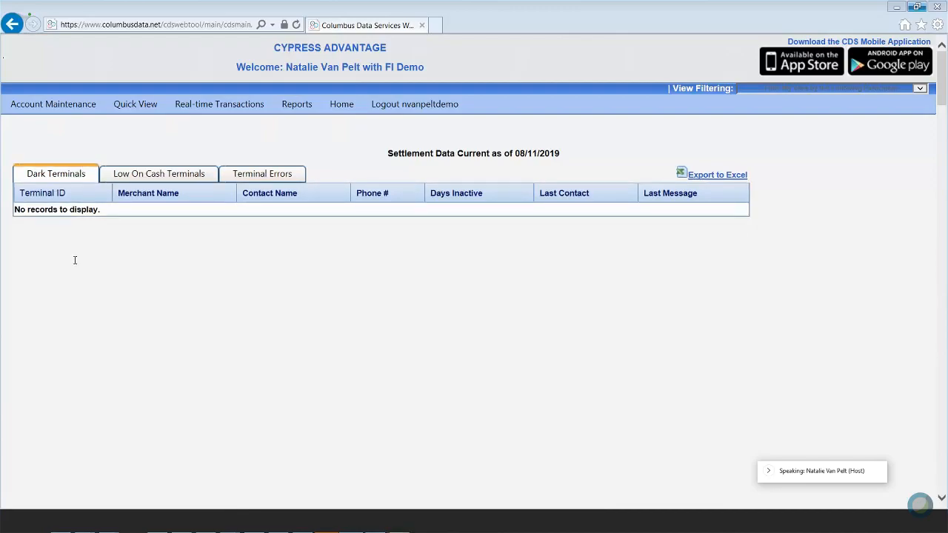
Step: View the Low On Cash Terminals list and the Terminal Errors list on the home page
left_click(160, 175)
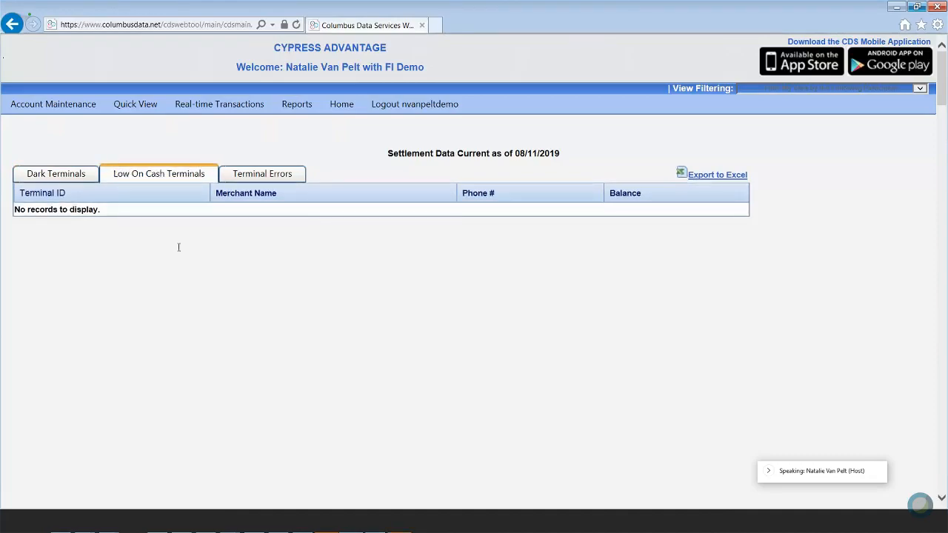
left_click(266, 173)
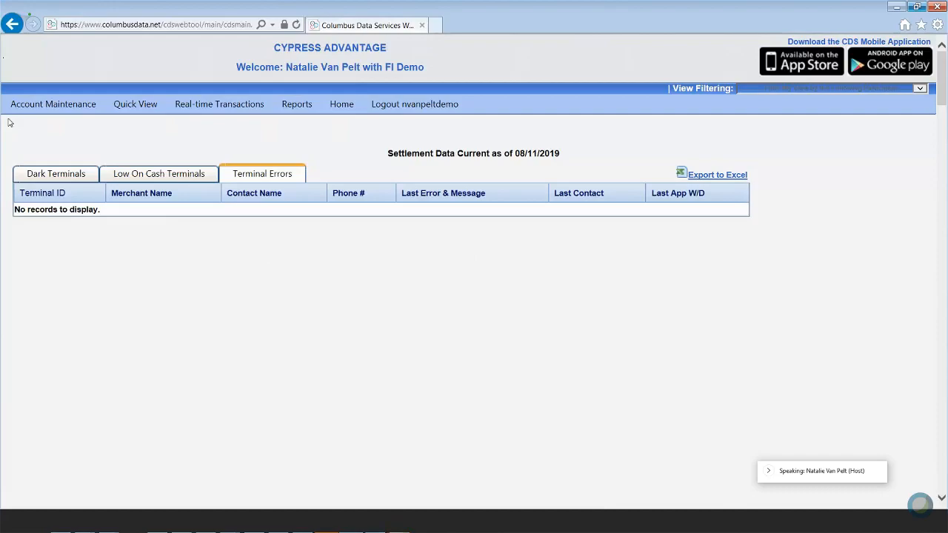
Step: Open the form for updating the user account's security questions
mouse_move(27, 107)
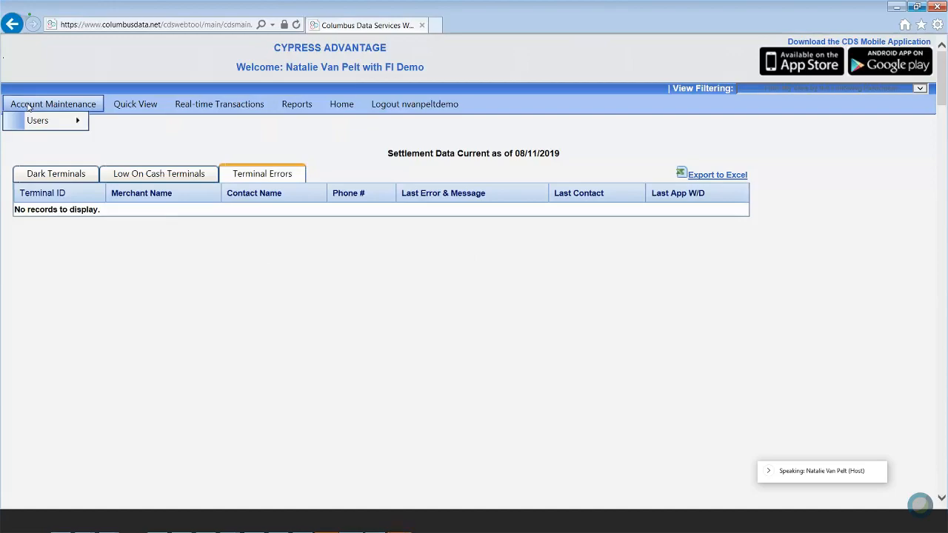
mouse_move(46, 122)
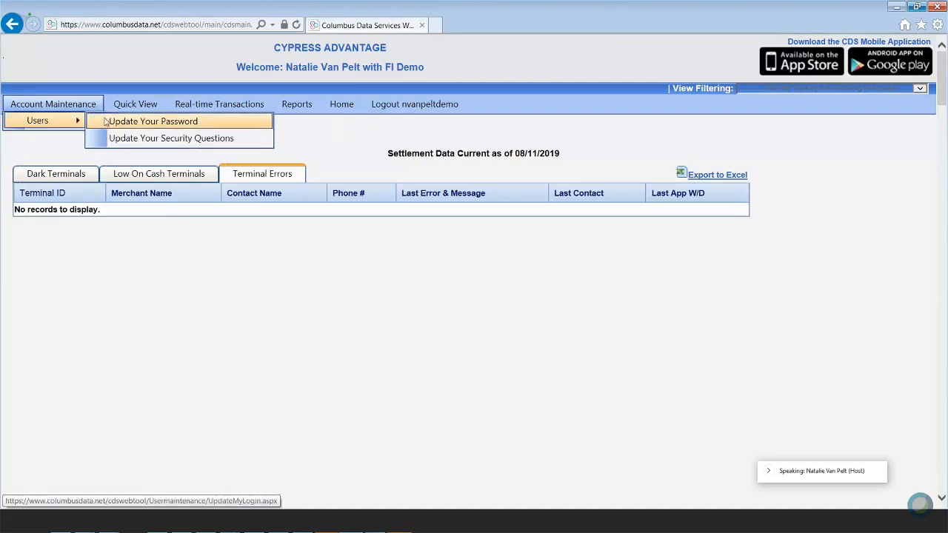
left_click(172, 139)
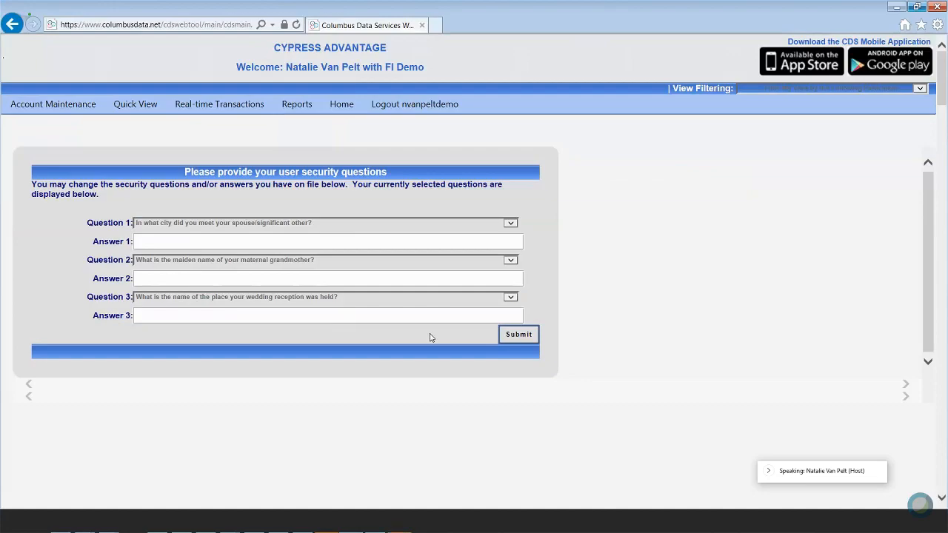
mouse_move(49, 108)
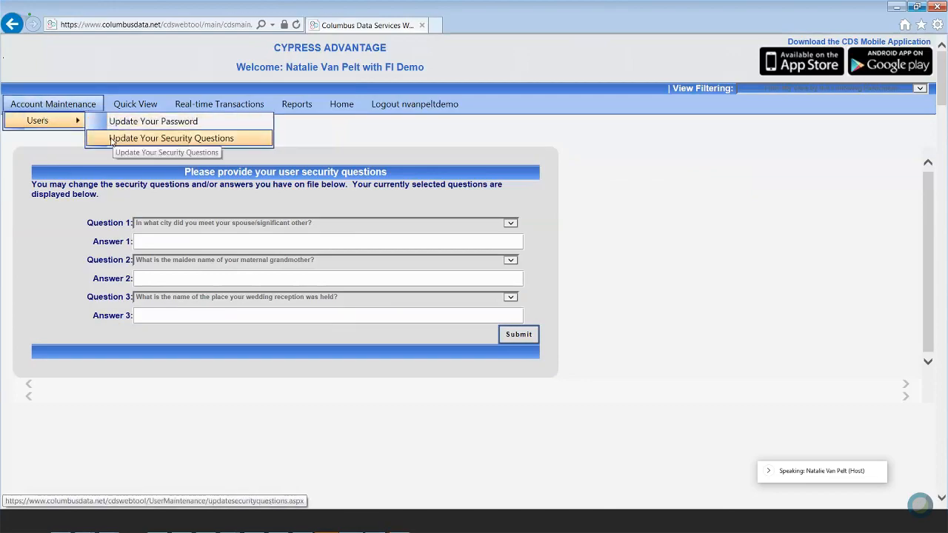
Step: Open Terminal Cash Activity and search the terminal cash balances for 8/11/2019
mouse_move(138, 107)
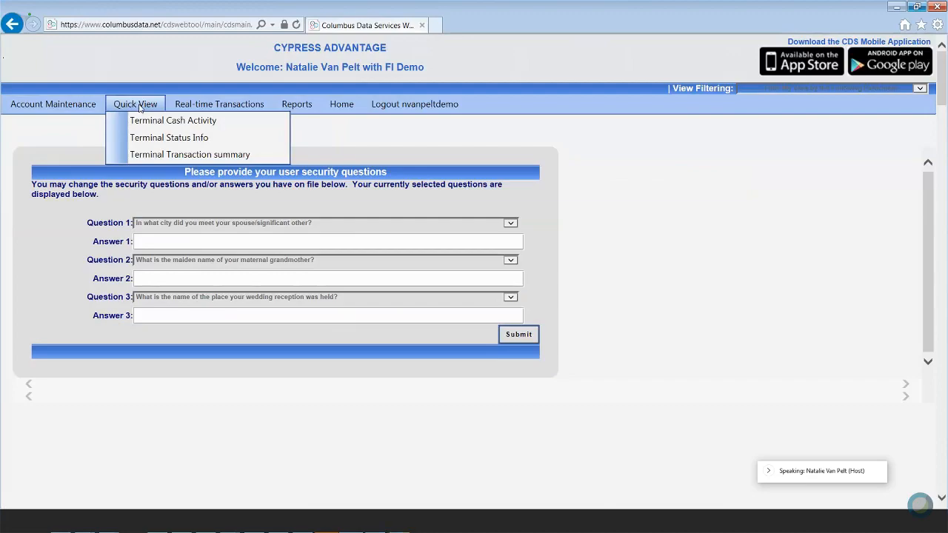
left_click(206, 122)
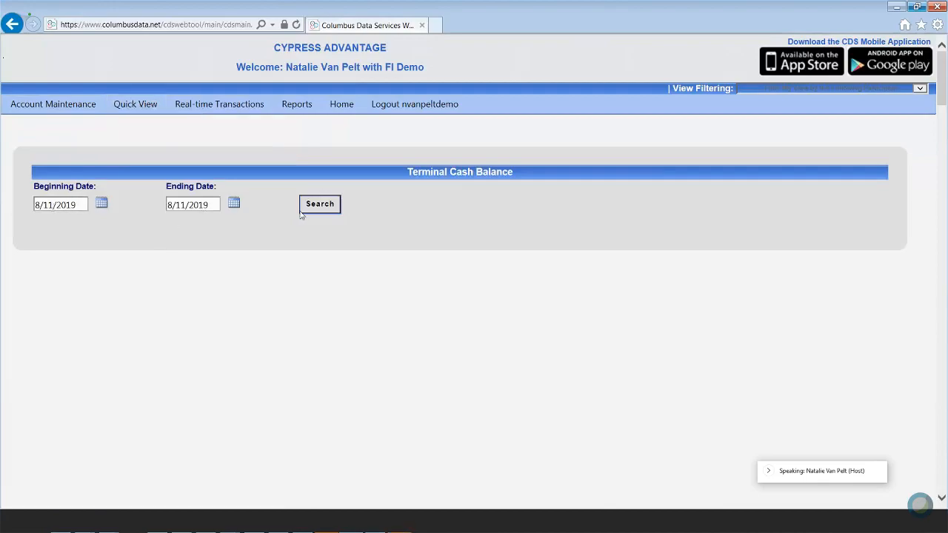
left_click(331, 208)
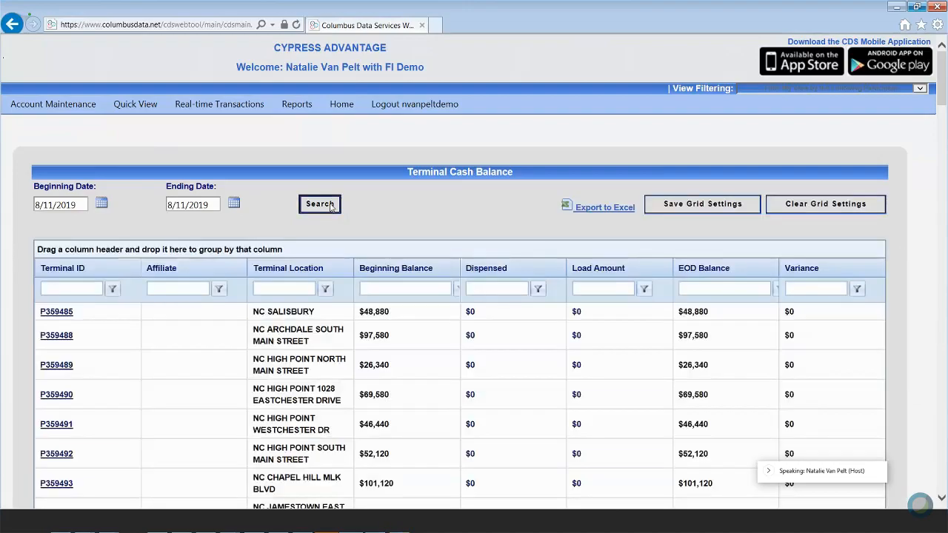
Step: Move the Beginning Balance column so it directly follows Terminal ID in the cash balance grid
left_click_drag(945, 76, 944, 91)
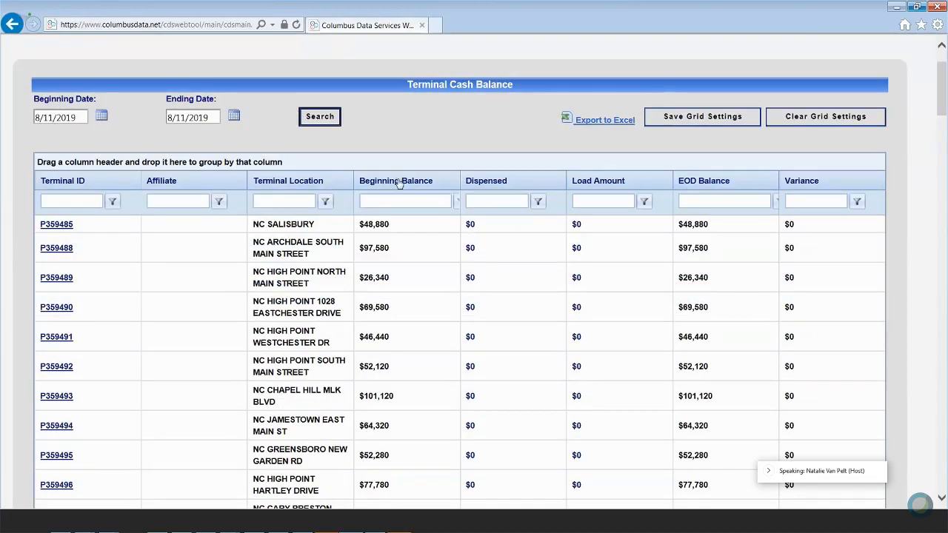
left_click_drag(397, 176, 150, 178)
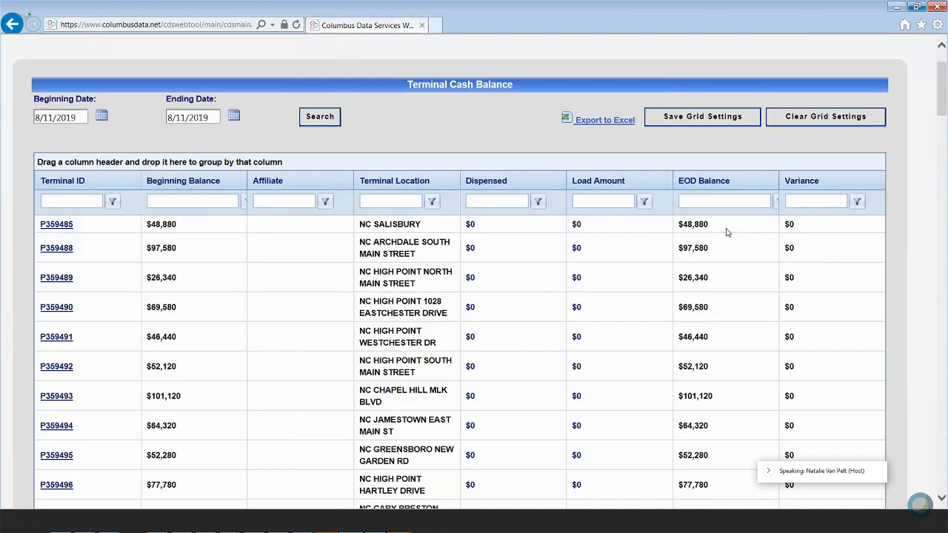
Step: Open the overview of the NC SALISBURY terminal, review its general info, cash management and current day transactions, and close it
left_click(61, 229)
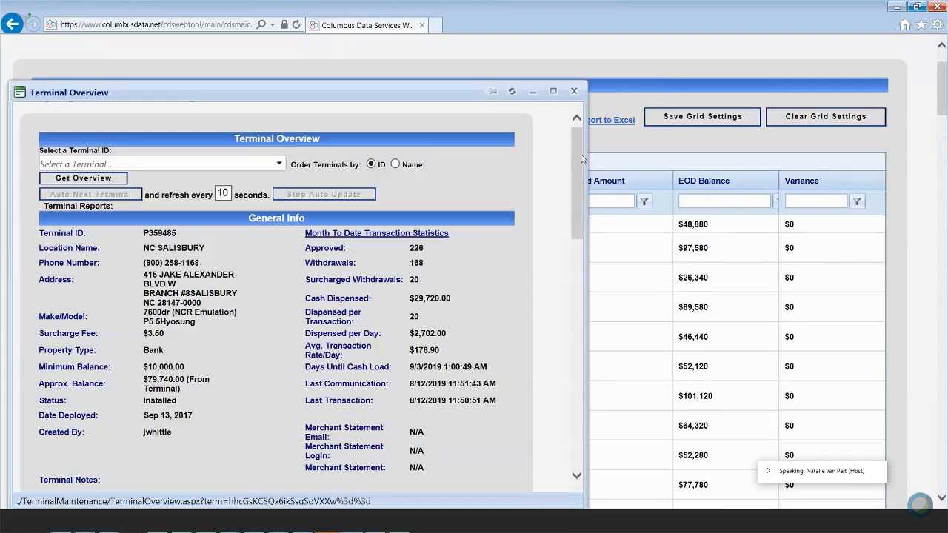
left_click_drag(579, 161, 579, 164)
scroll(579, 164, "down", 3)
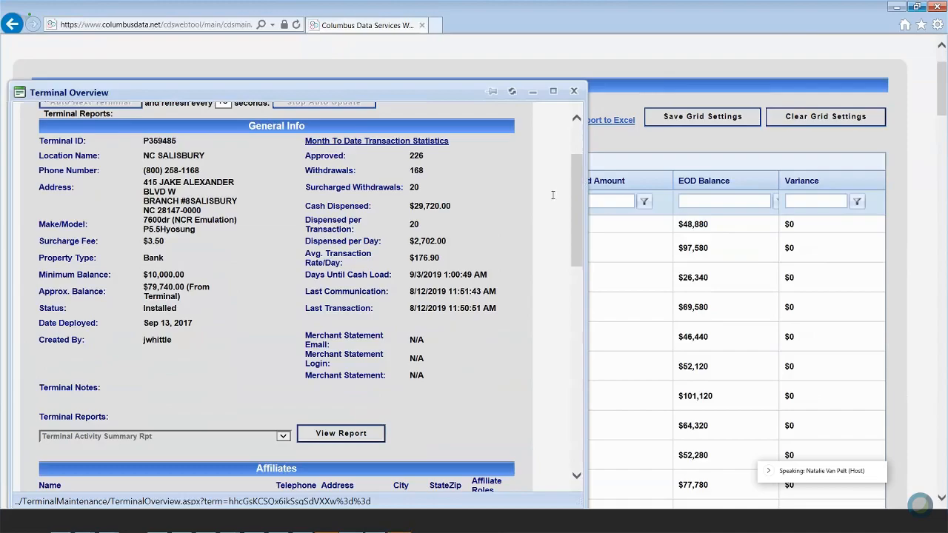
left_click_drag(577, 198, 620, 366)
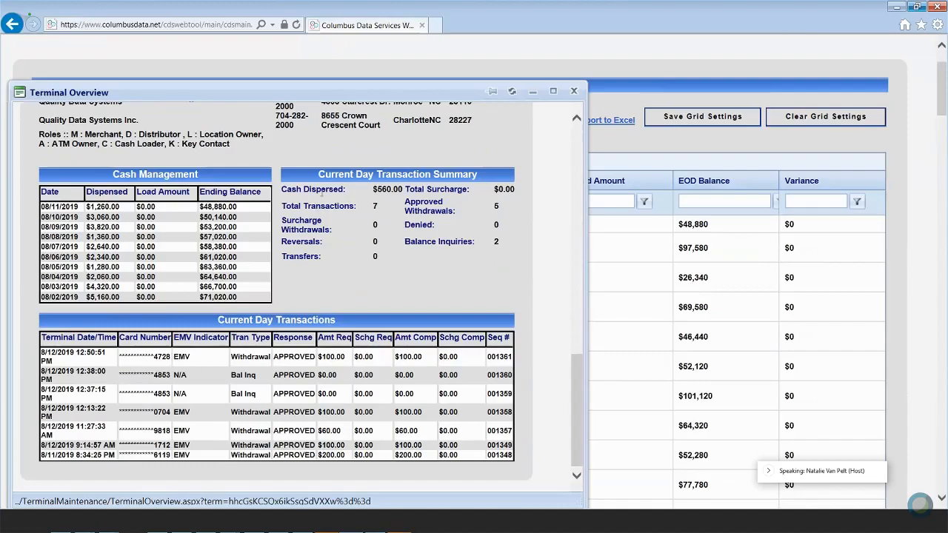
left_click_drag(319, 189, 468, 241)
left_click(424, 294)
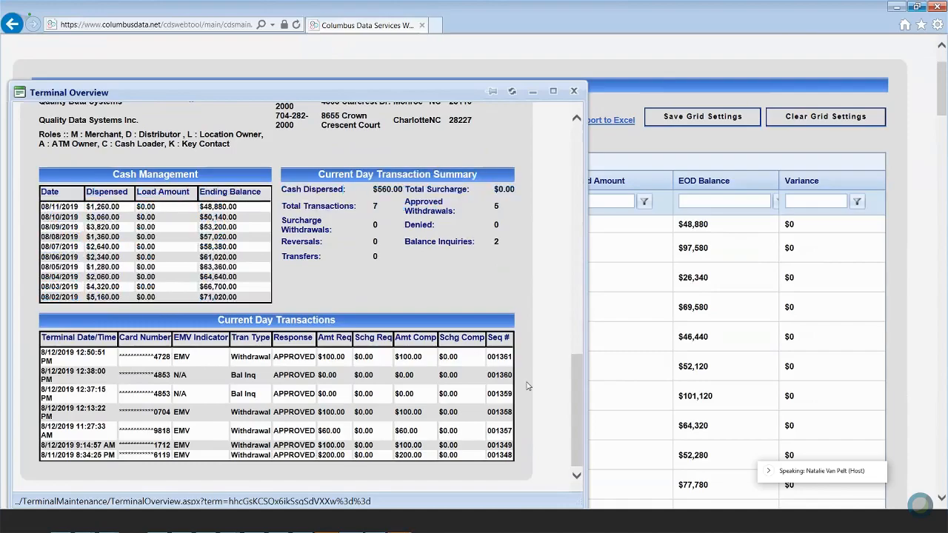
left_click_drag(577, 376, 582, 103)
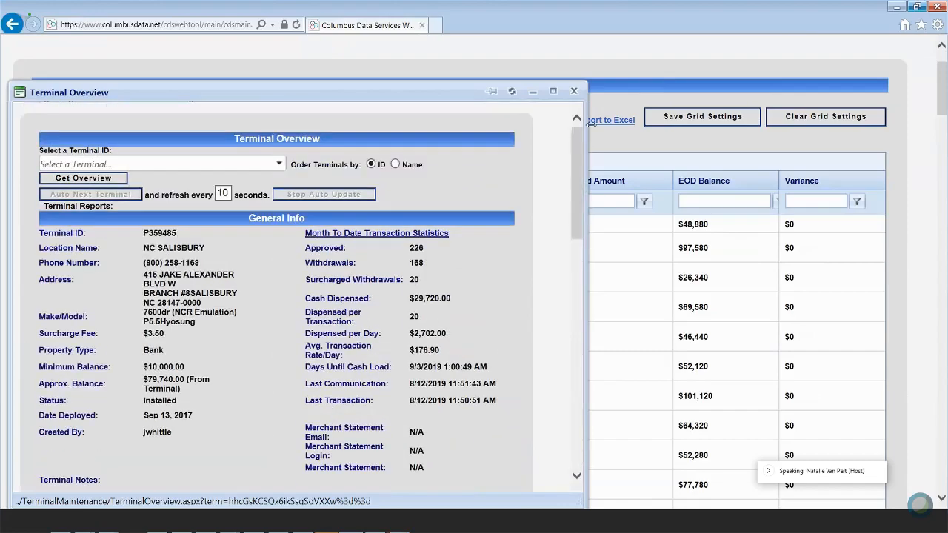
left_click(573, 91)
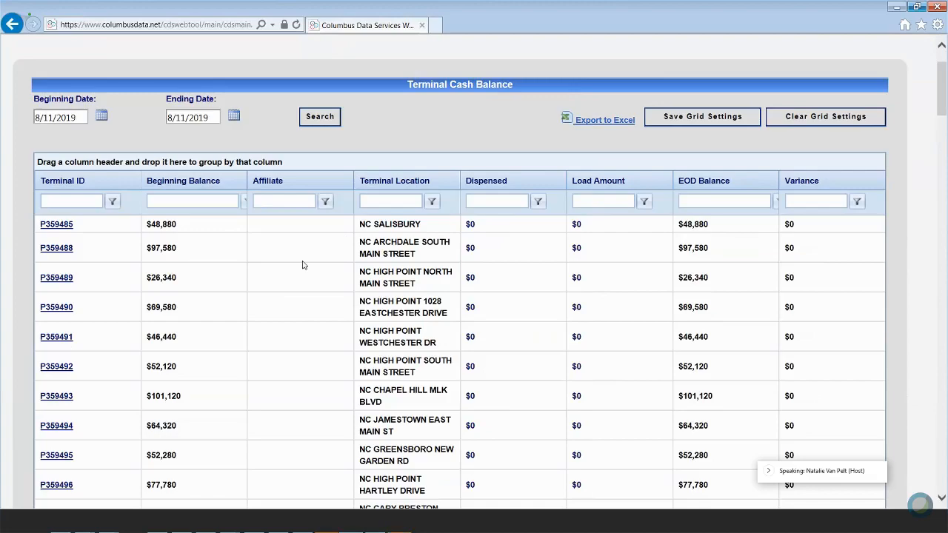
Step: Sort the cash balance grid by Terminal ID in ascending order and check the filter options available for that column
left_click(66, 187)
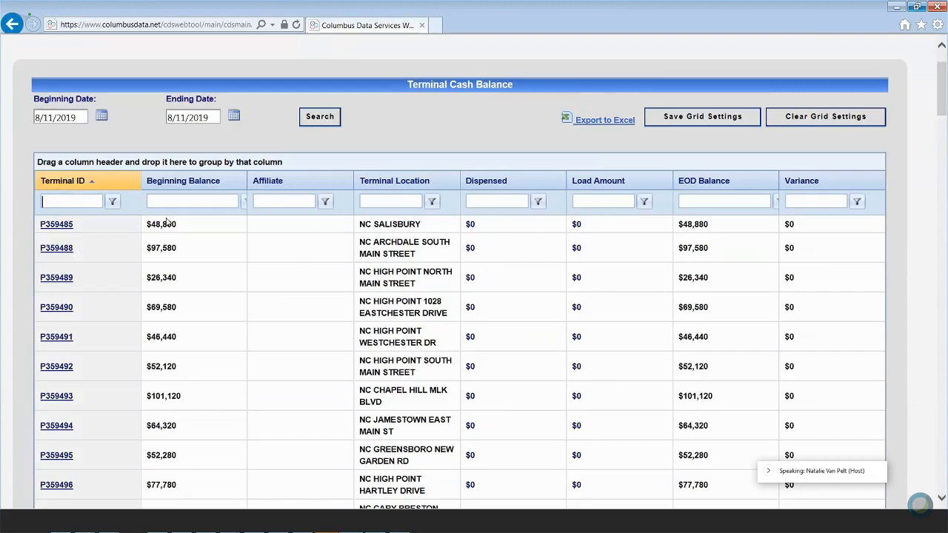
left_click(113, 202)
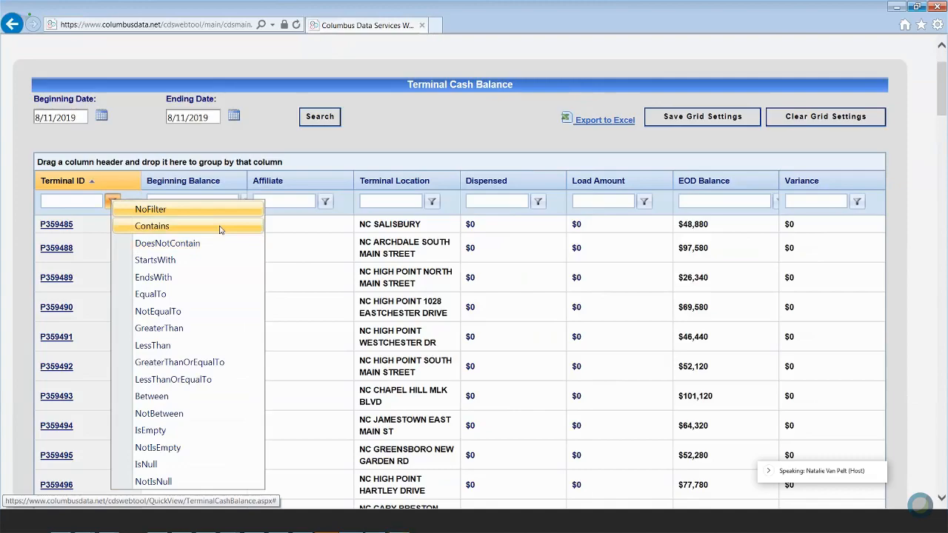
left_click(439, 131)
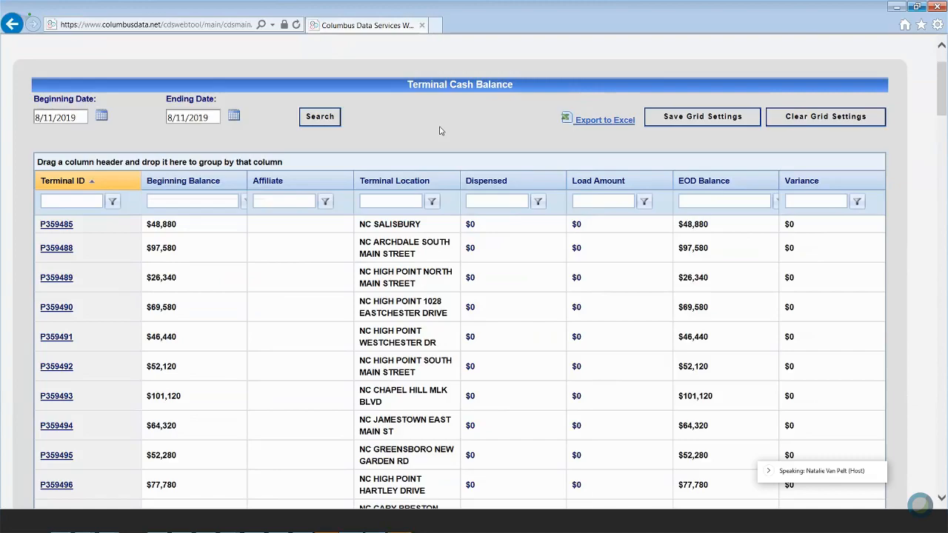
Step: Open the Terminal Status Info report
left_click_drag(943, 95, 944, 76)
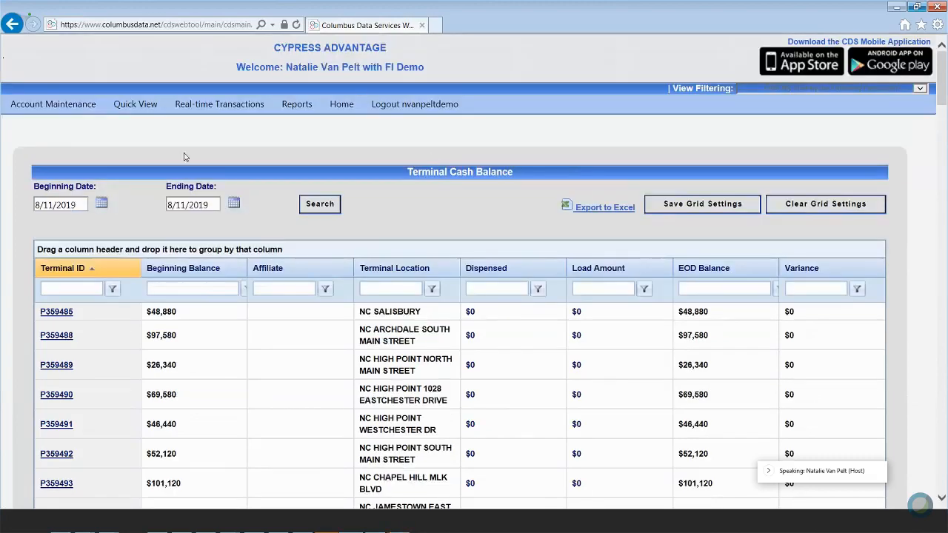
mouse_move(124, 109)
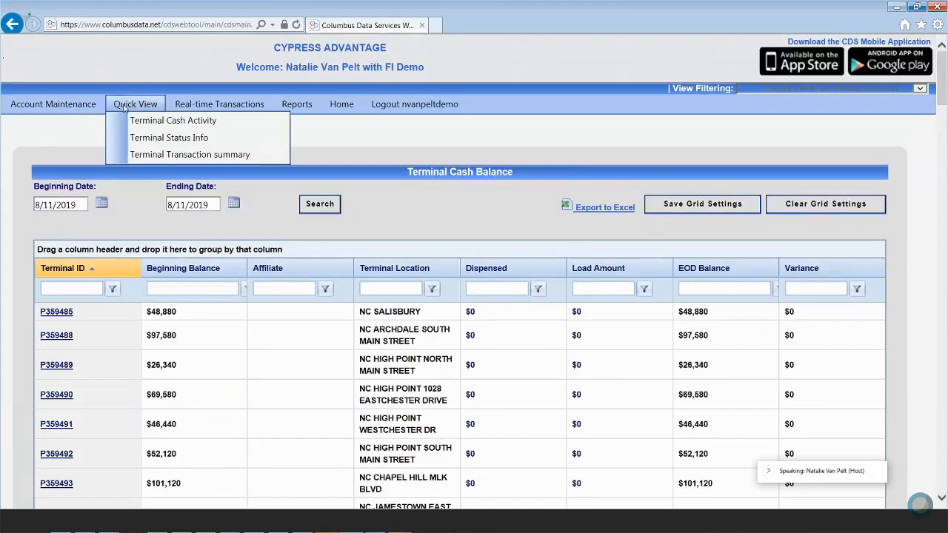
left_click(179, 146)
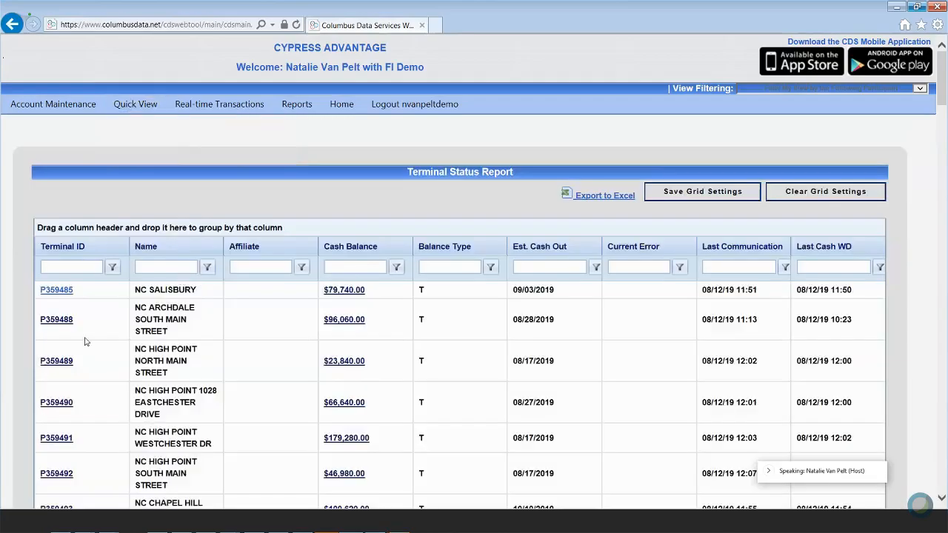
Step: Open the real-time transaction detail behind NC SALISBURY's cash balance, look through its daily transactions, and close the report
left_click(348, 292)
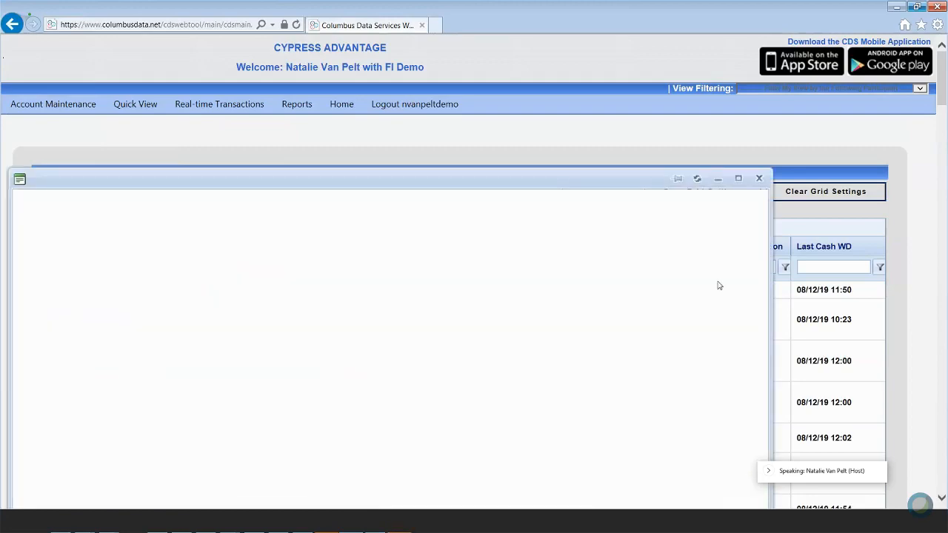
left_click_drag(944, 79, 944, 100)
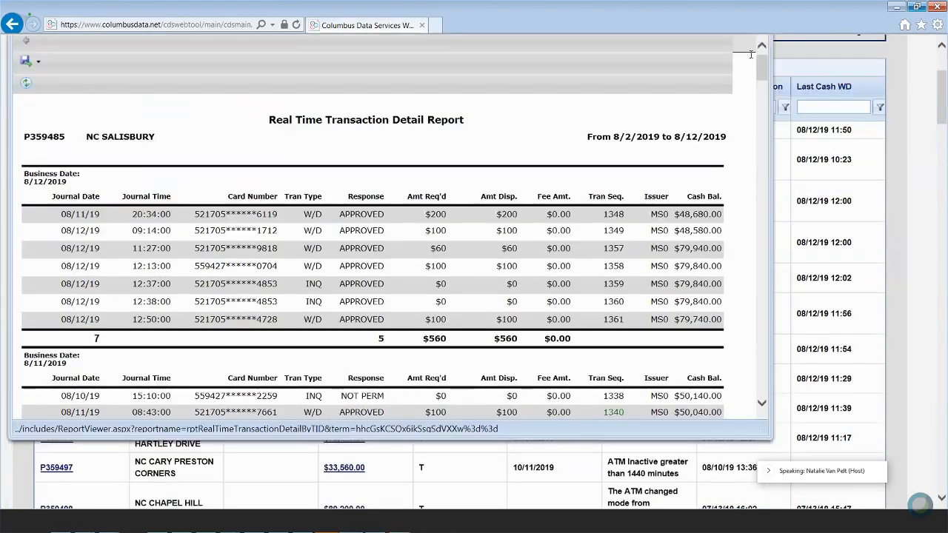
left_click_drag(764, 70, 765, 76)
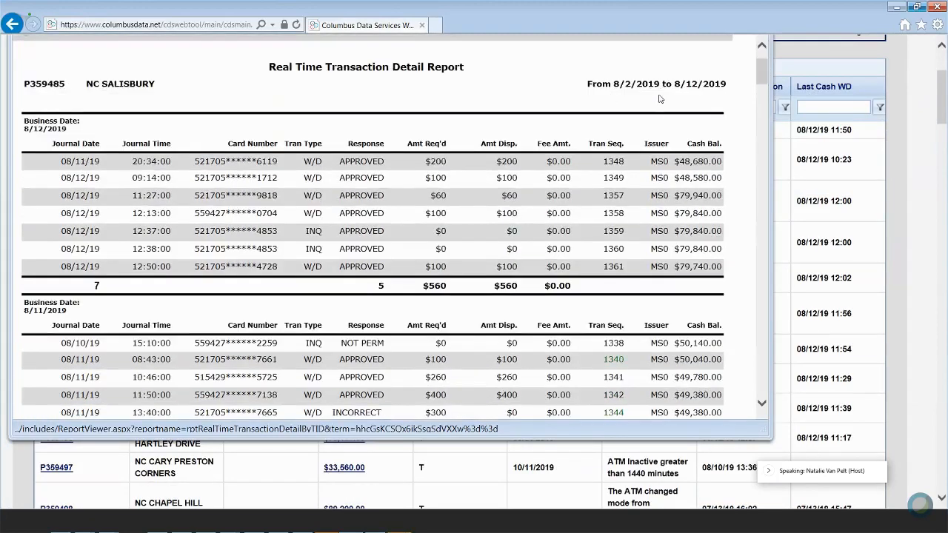
mouse_move(763, 79)
left_mouse_down()
mouse_move(760, 88)
mouse_move(760, 65)
left_mouse_up()
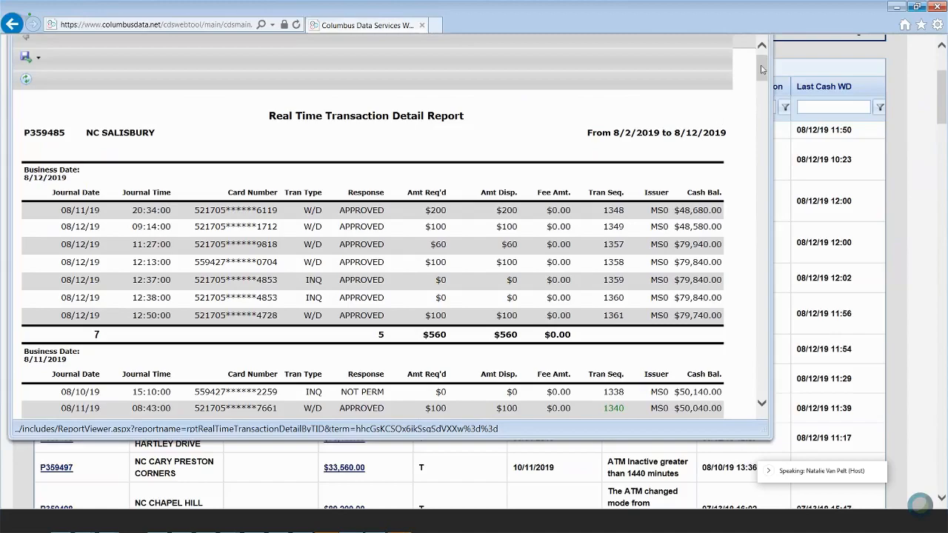
left_click_drag(761, 69, 767, 186)
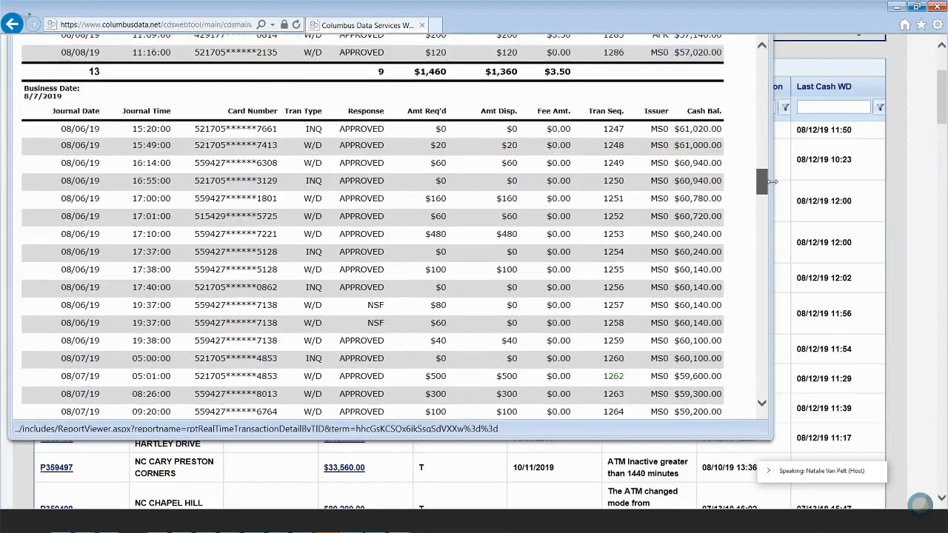
left_click_drag(940, 109, 941, 87)
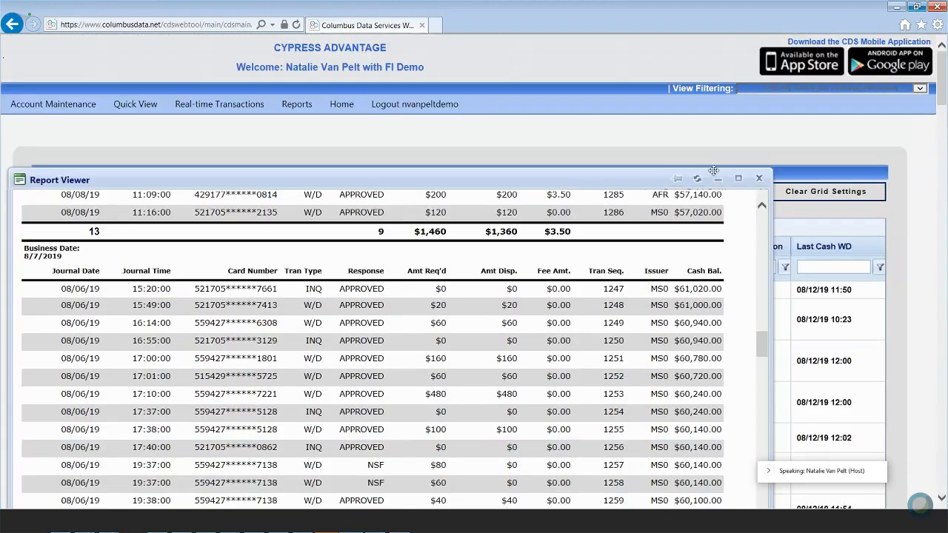
left_click(759, 179)
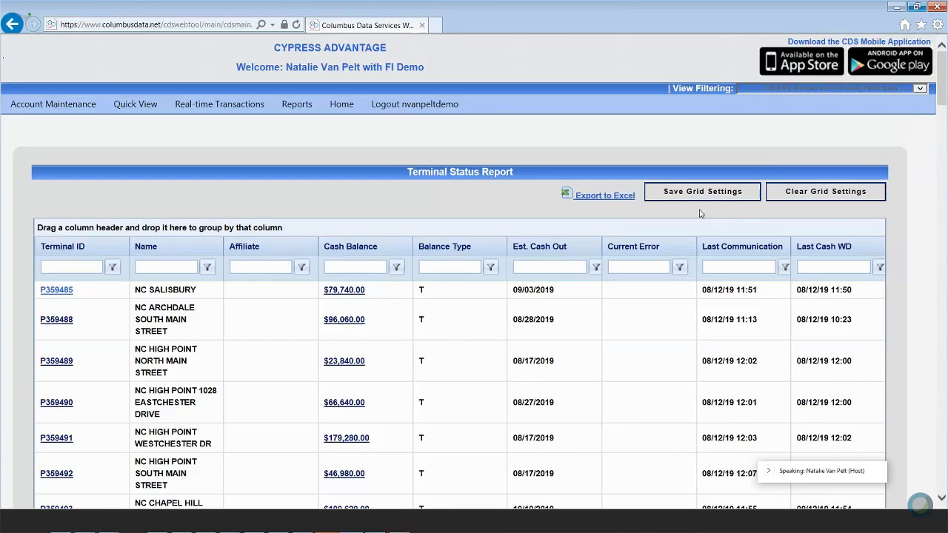
Step: Open the Terminal Transaction summary
left_click(136, 105)
mouse_move(135, 104)
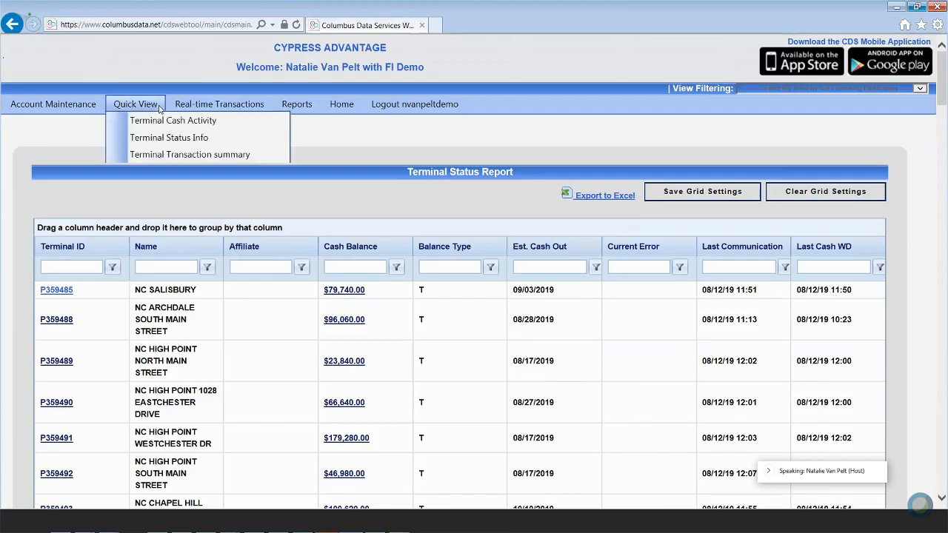
left_click(159, 156)
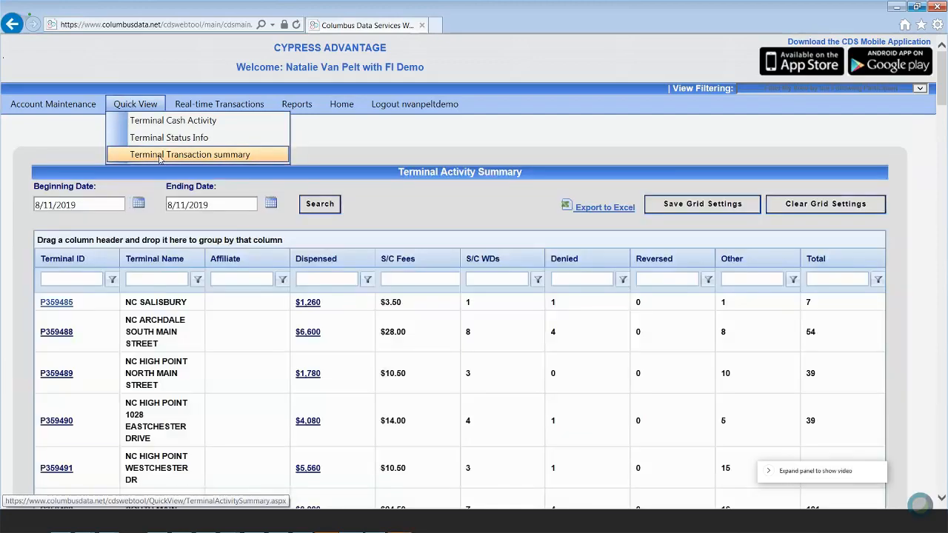
Step: Set the beginning date to 8/1/2019 and search the terminal activity through 8/11/2019
left_click(49, 205)
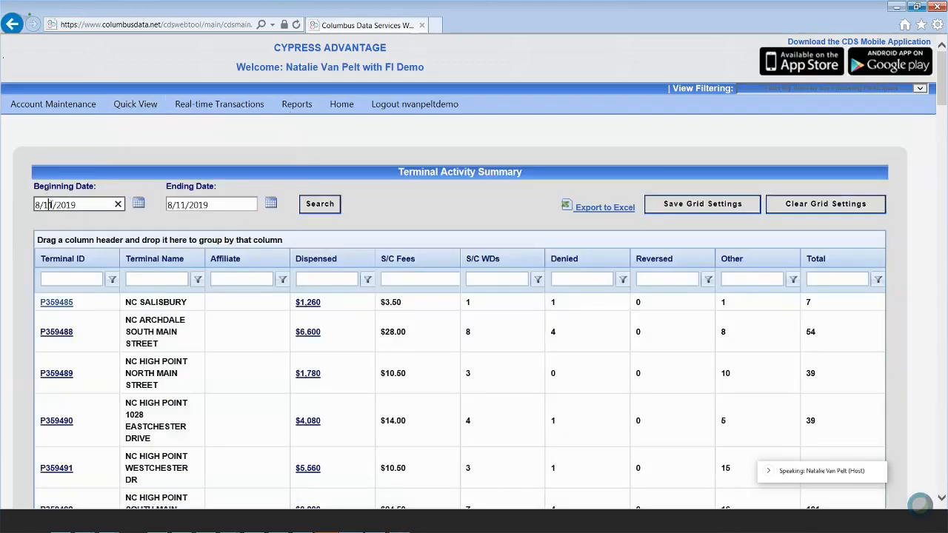
key("Right")
key("Delete")
key("BackSpace")
type("/")
left_click(318, 207)
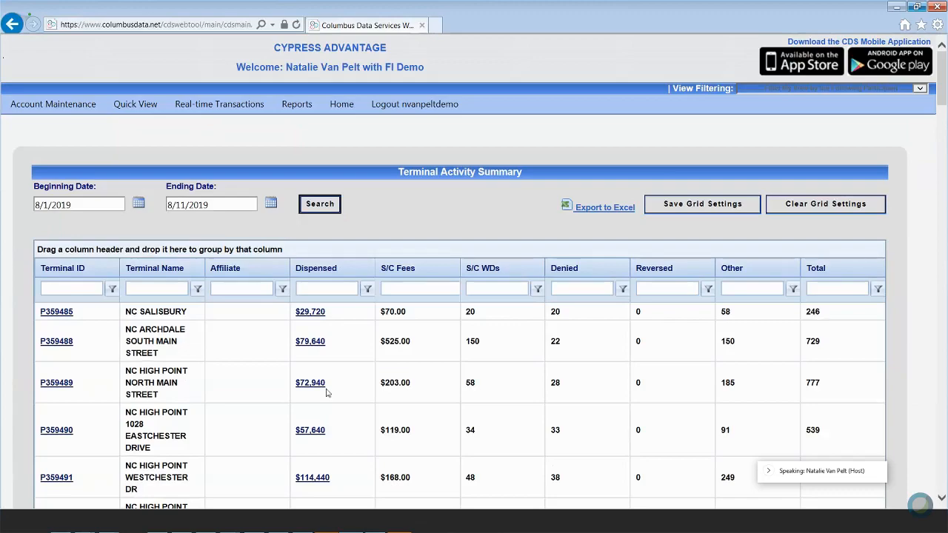
Step: Open the transaction detail report behind NC SALISBURY's dispensed amount, look through it, and close it
left_click(297, 314)
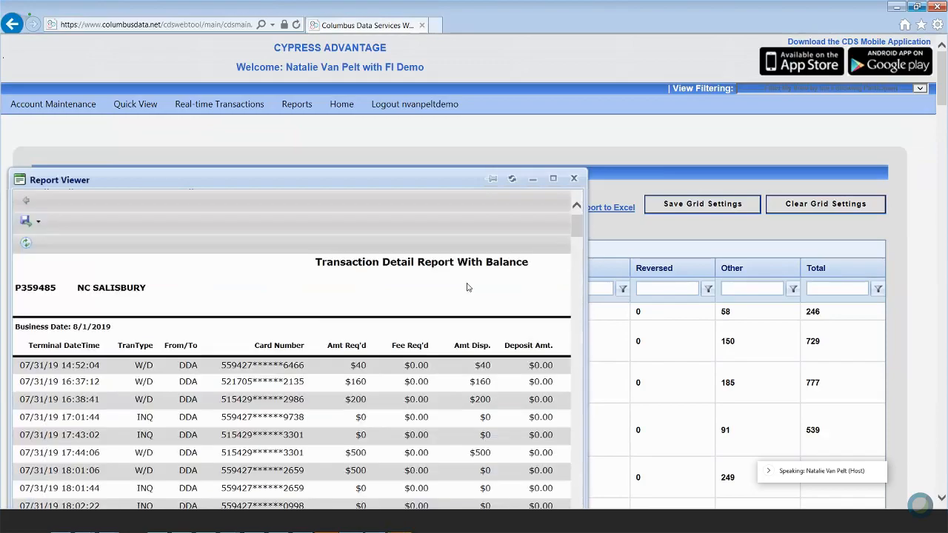
mouse_move(579, 225)
left_mouse_down()
mouse_move(578, 244)
mouse_move(579, 221)
left_mouse_up()
left_click(576, 179)
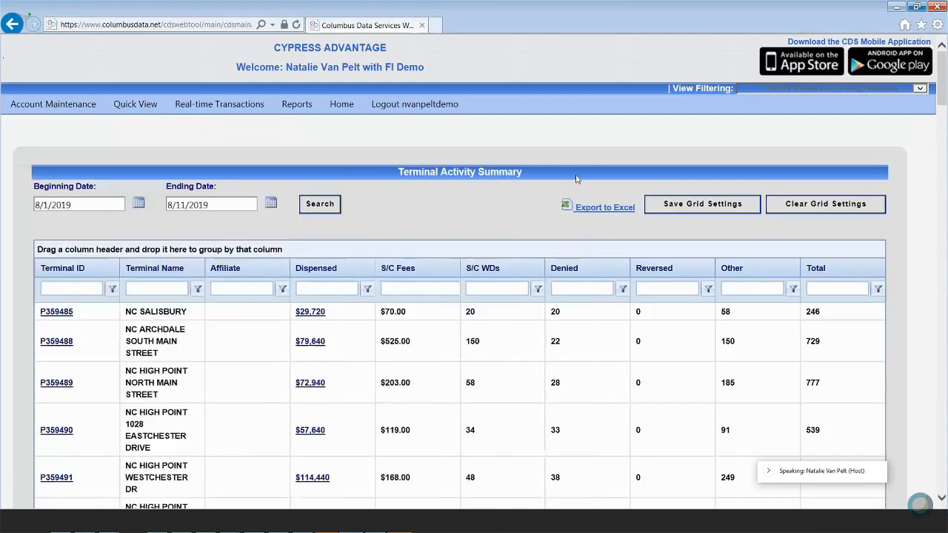
Step: Open the Terminal Overview of terminal P359485, look through its general info and affiliates, and close it
left_click(54, 311)
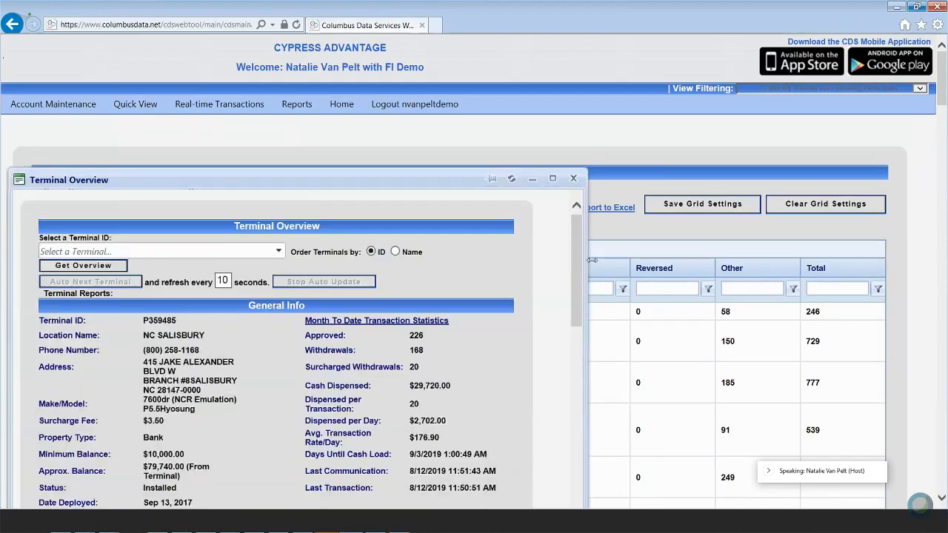
scroll(571, 275, "down", 1)
scroll(584, 272, "down", 6)
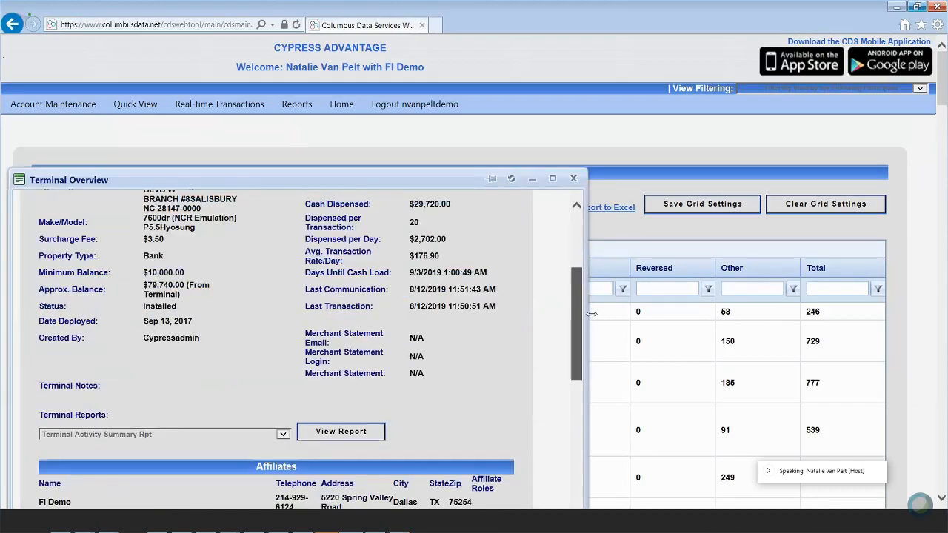
scroll(583, 272, "up", 7)
left_click(574, 180)
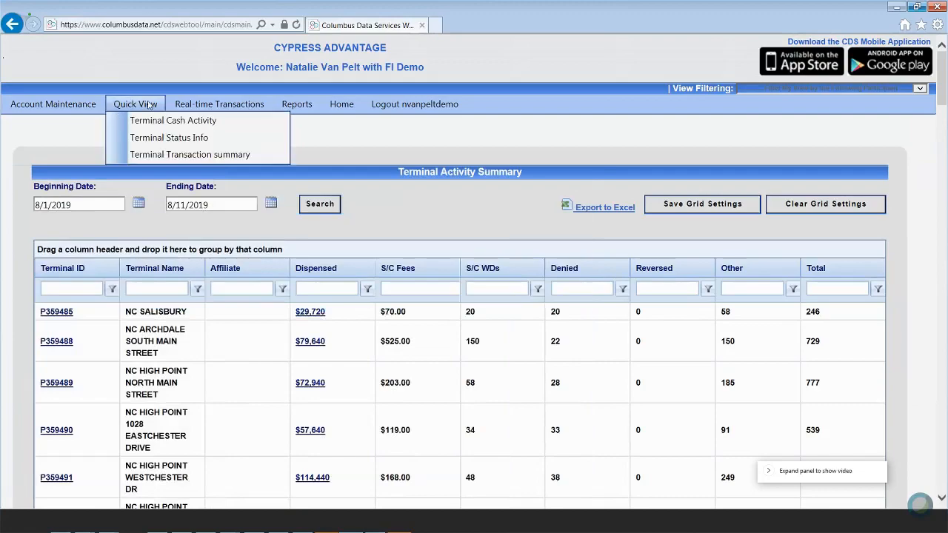
Step: Open the Online Journals and view the transaction journal for terminal P359492 - NC HIGH POINT SOUTH MAIN STREET
mouse_move(210, 106)
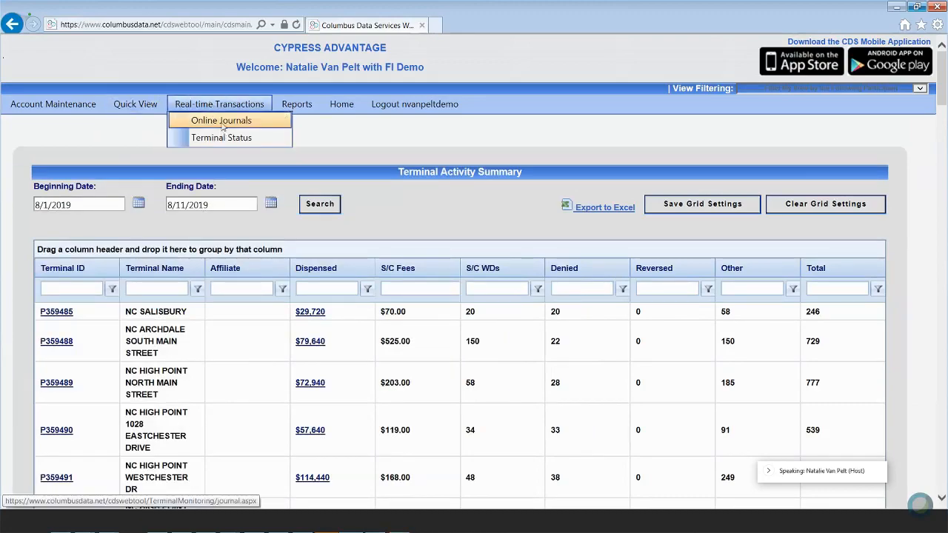
left_click(222, 124)
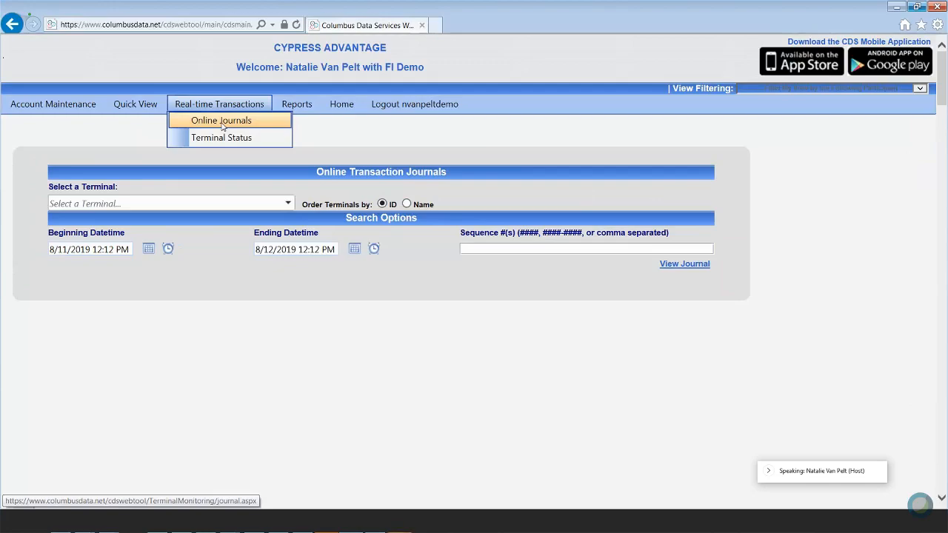
left_click(137, 206)
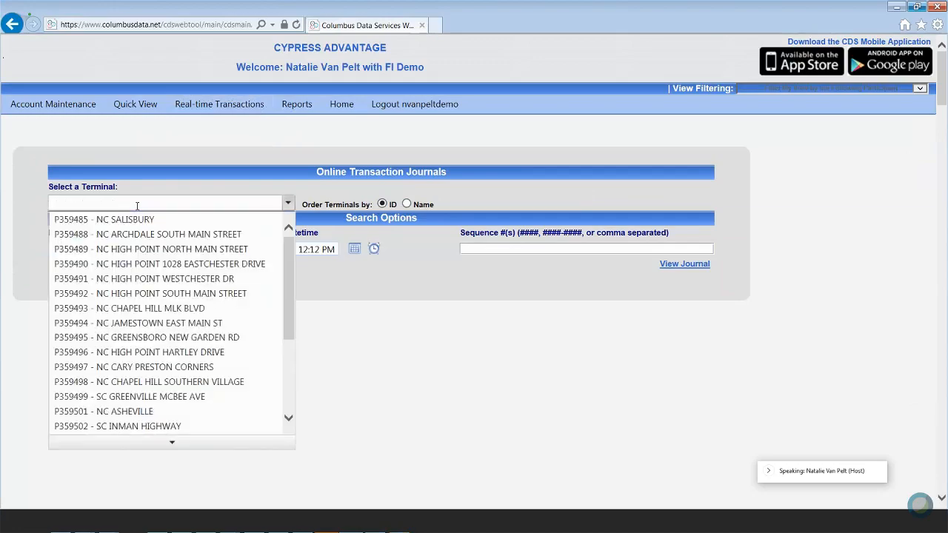
left_click(128, 293)
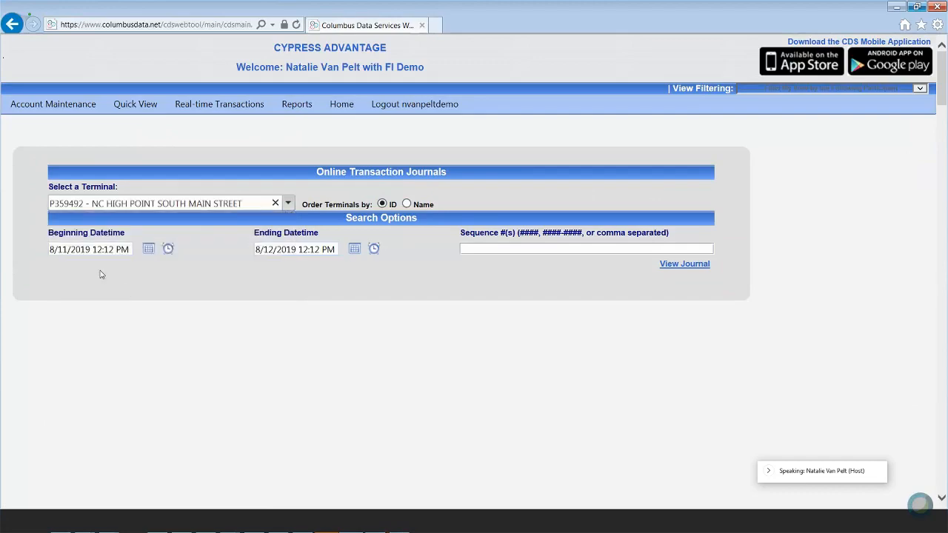
left_click(76, 246)
left_click(258, 248)
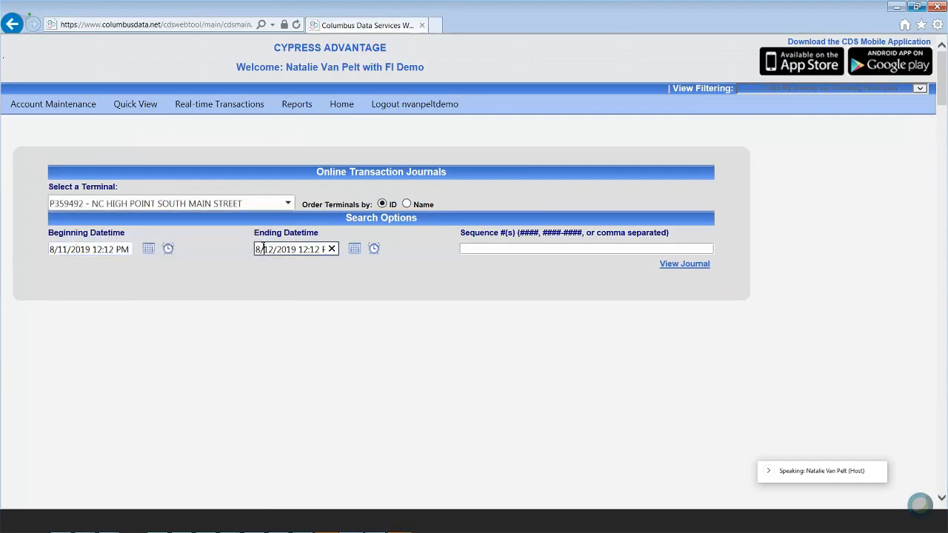
left_click(478, 249)
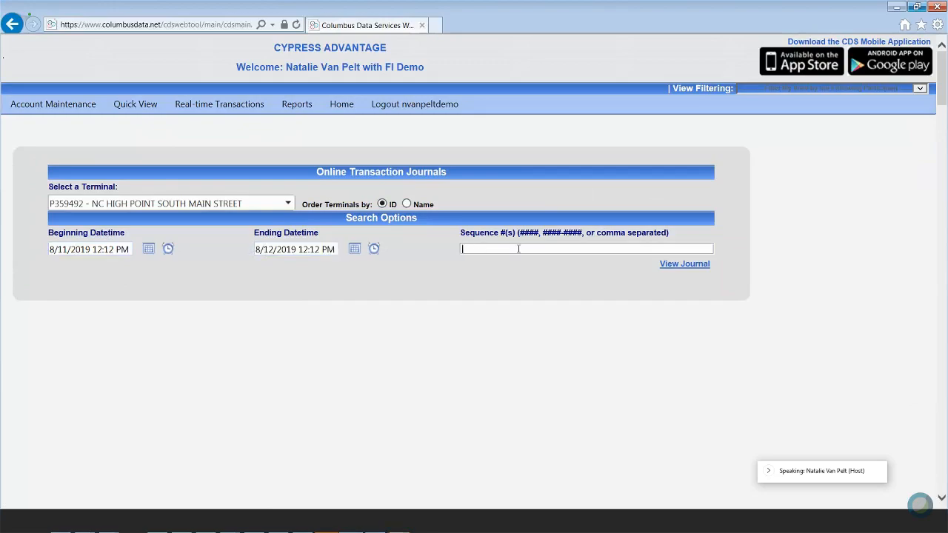
left_click(670, 265)
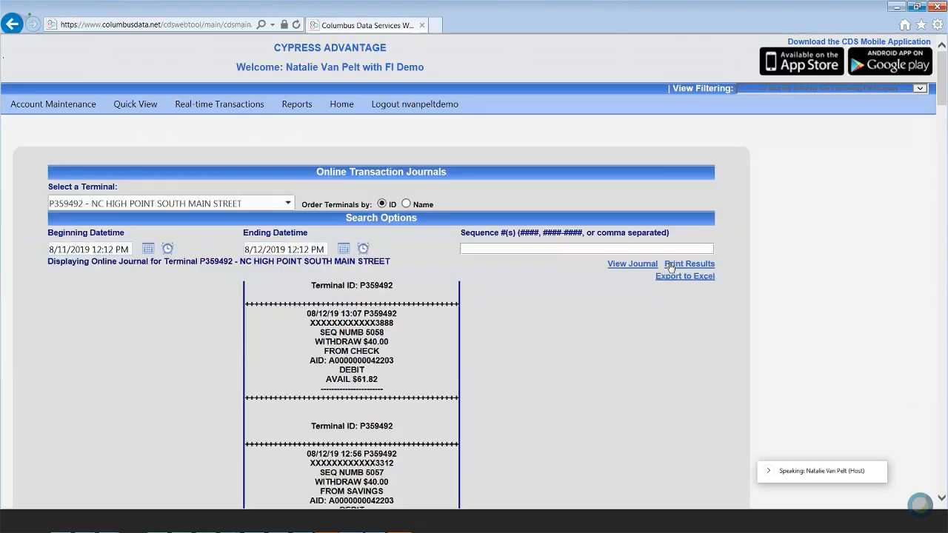
mouse_move(944, 66)
left_mouse_down()
mouse_move(945, 133)
mouse_move(944, 66)
left_mouse_up()
Step: Open the real-time Terminal Status, get the status of P359490 - NC HIGH POINT 1028 EASTCHESTER DRIVE, and review its transactions
mouse_move(241, 113)
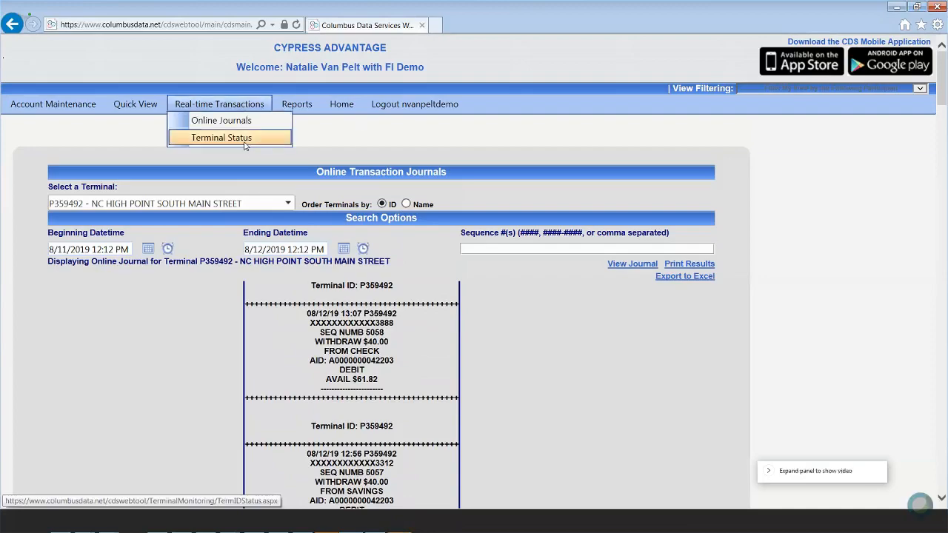
left_click(244, 145)
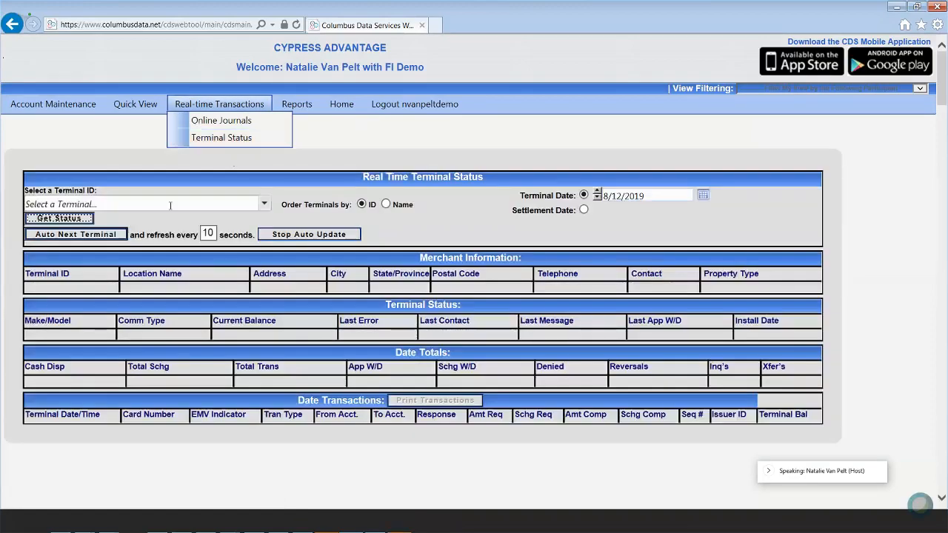
left_click(170, 206)
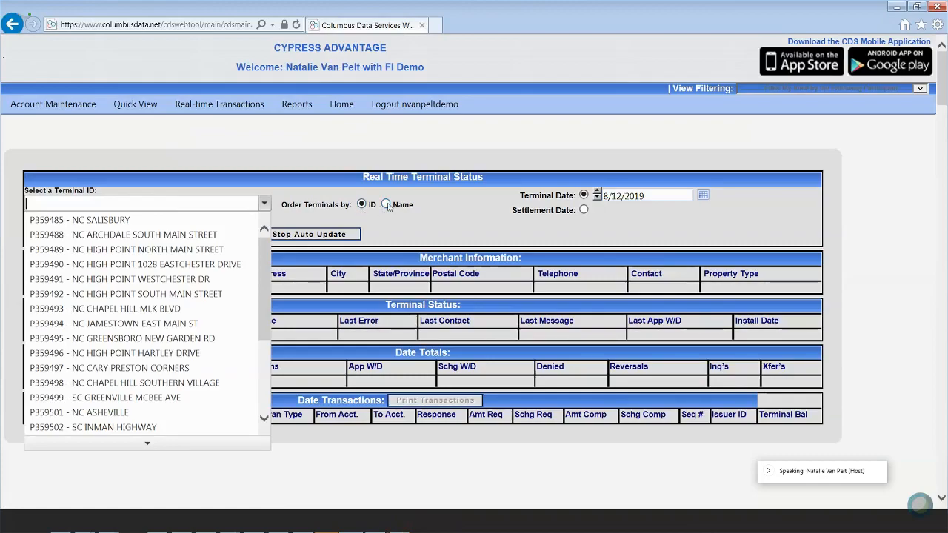
left_click(140, 265)
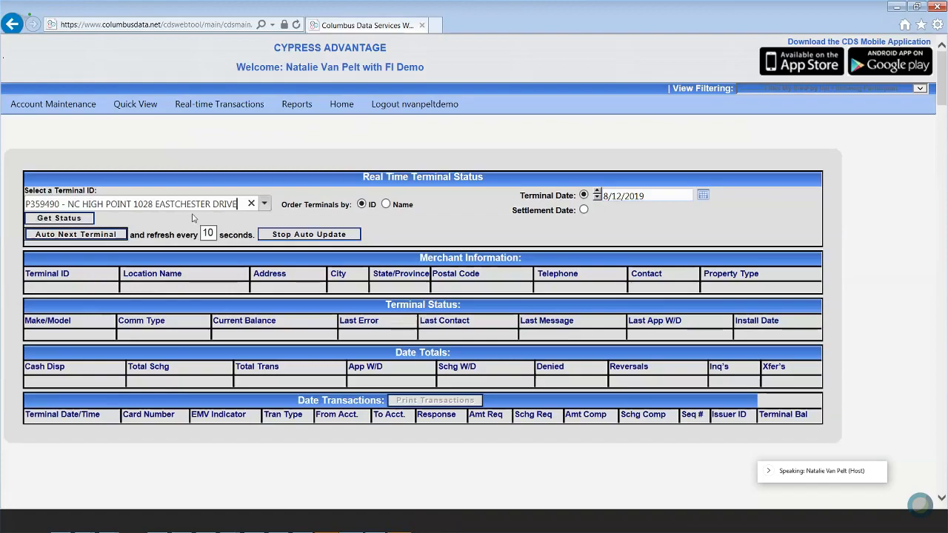
left_click(68, 220)
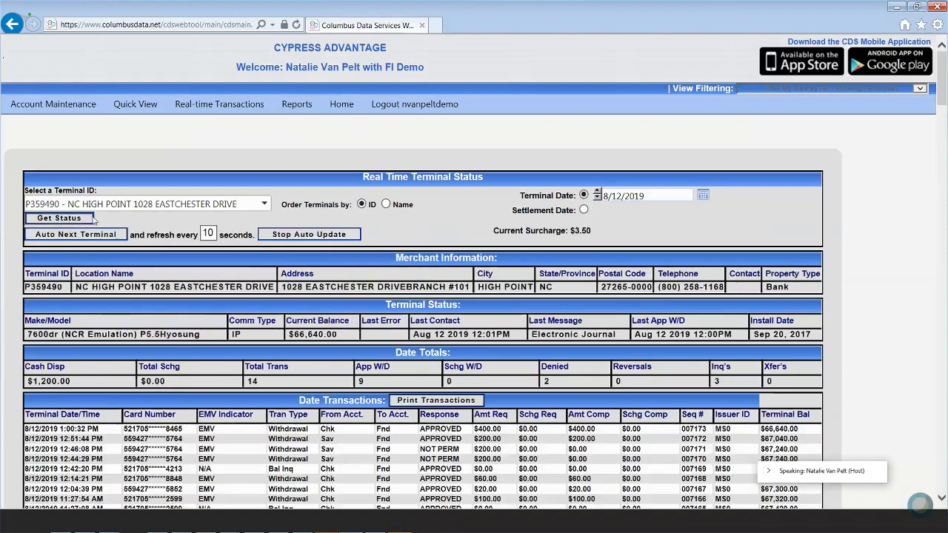
scroll(754, 288, "down", 3)
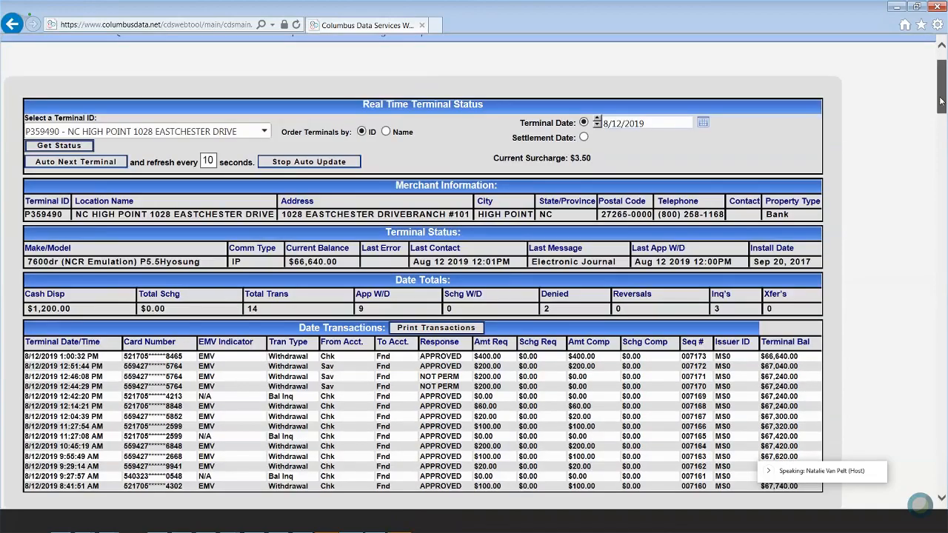
left_click_drag(941, 109, 941, 95)
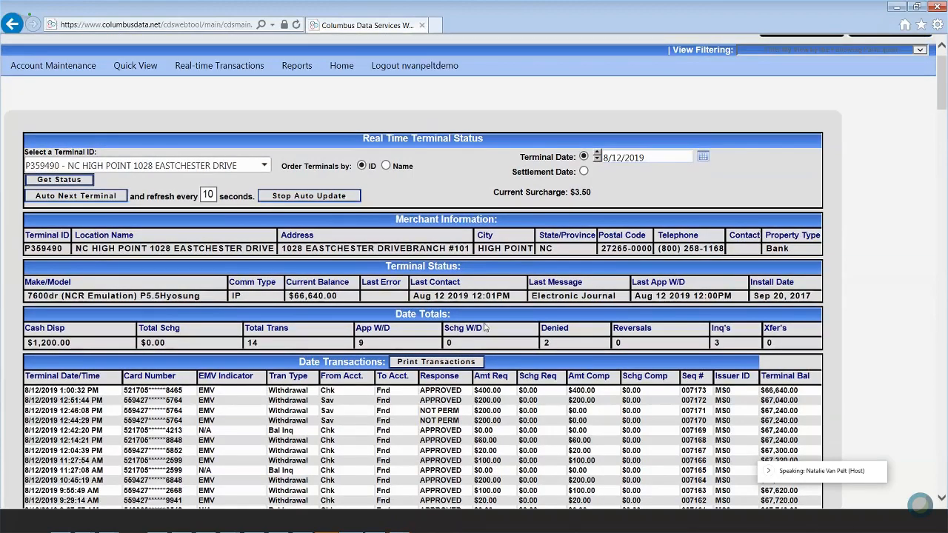
Step: Get the terminal's status by settlement date, review the cash dispensed total, and return to the terminal date view
left_click(584, 171)
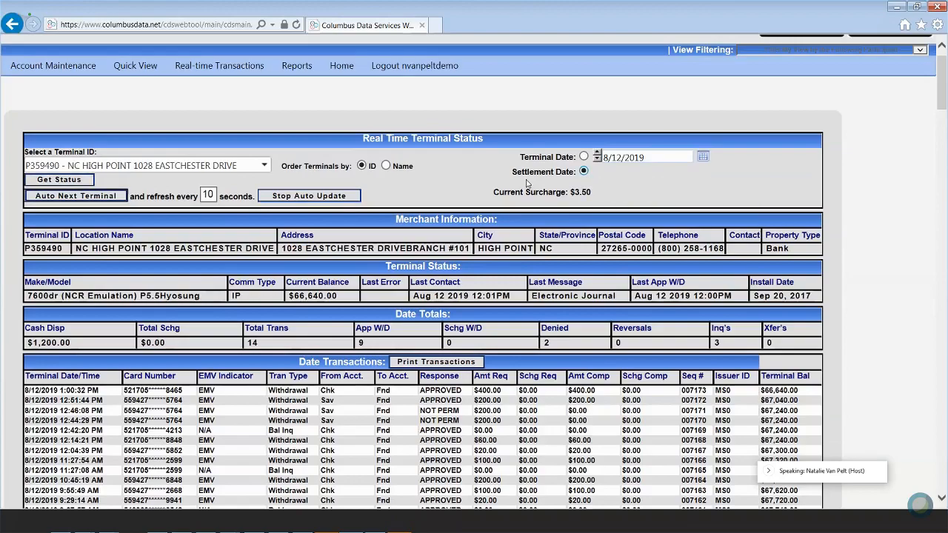
left_click(60, 180)
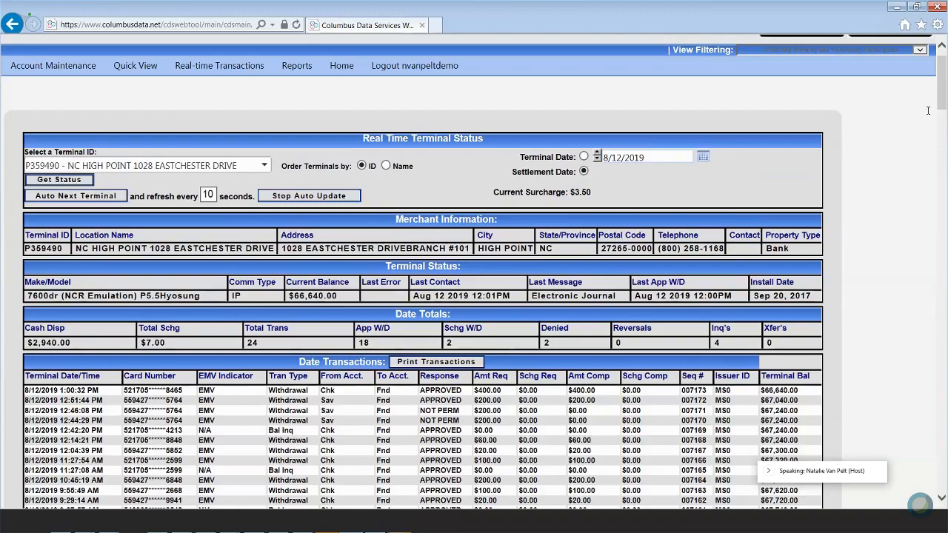
mouse_move(941, 96)
left_mouse_down()
mouse_move(941, 111)
mouse_move(944, 94)
left_mouse_up()
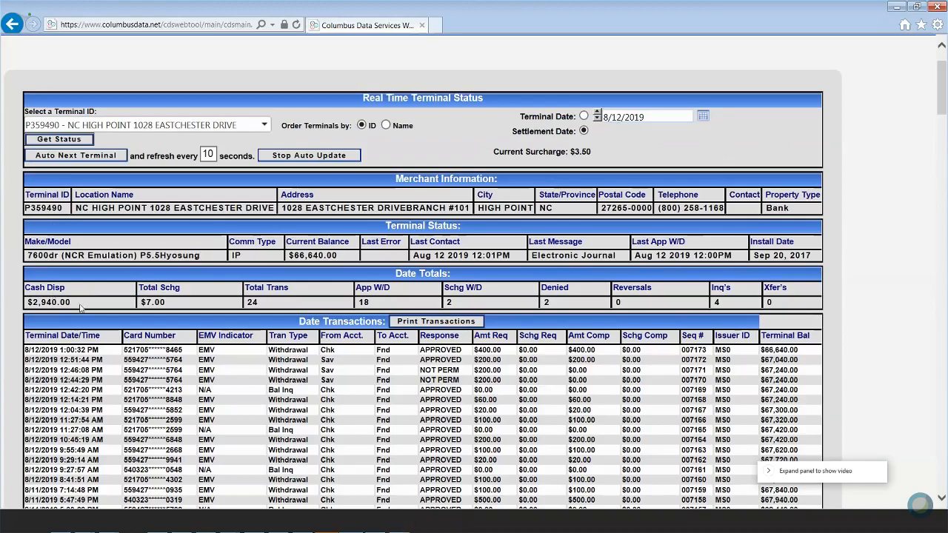
left_click_drag(82, 308, 5, 303)
left_click(34, 310)
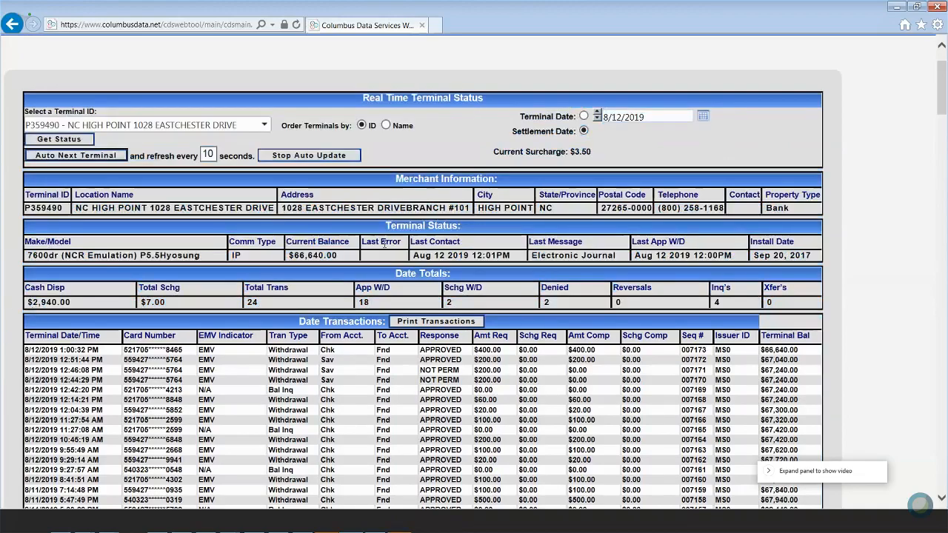
left_click(583, 117)
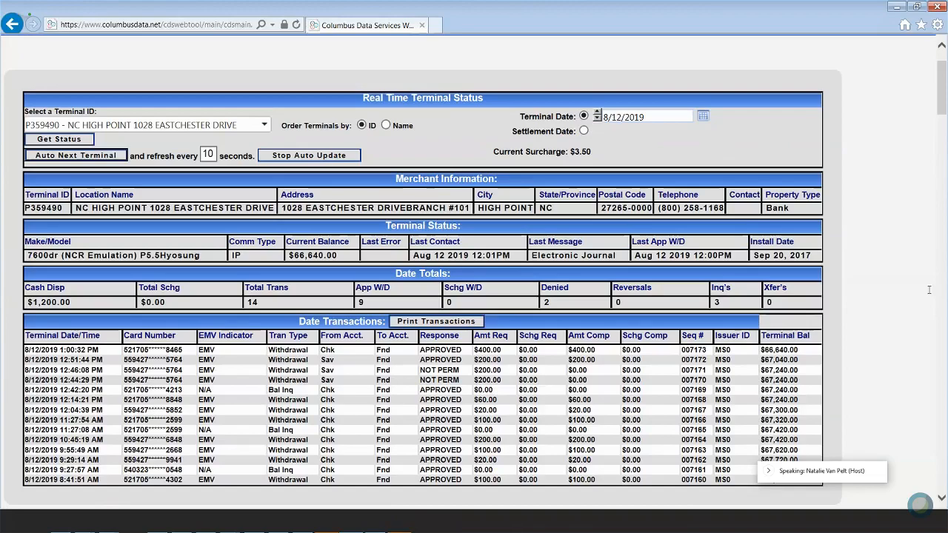
scroll(923, 165, "up", 2)
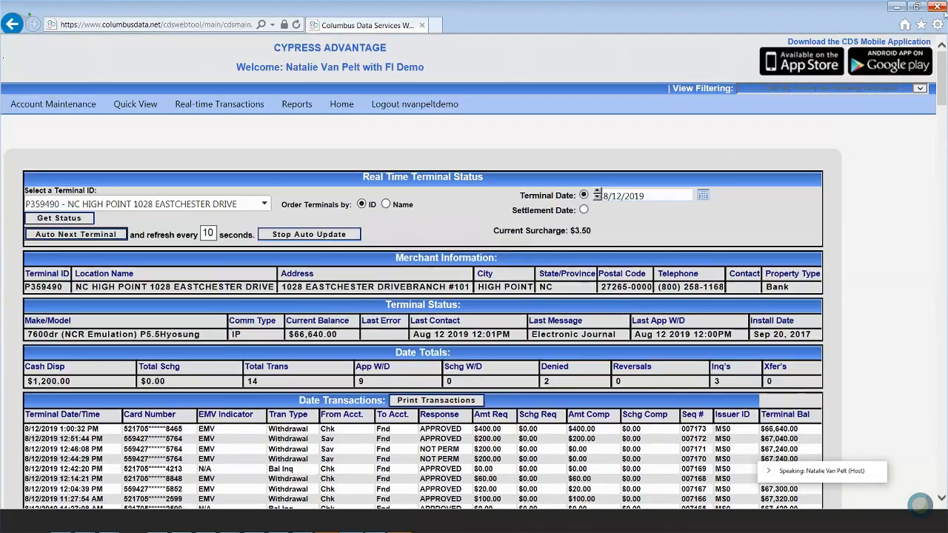
Step: Open the Daily ACH Summary by Terminal ID report
left_click(189, 104)
mouse_move(311, 106)
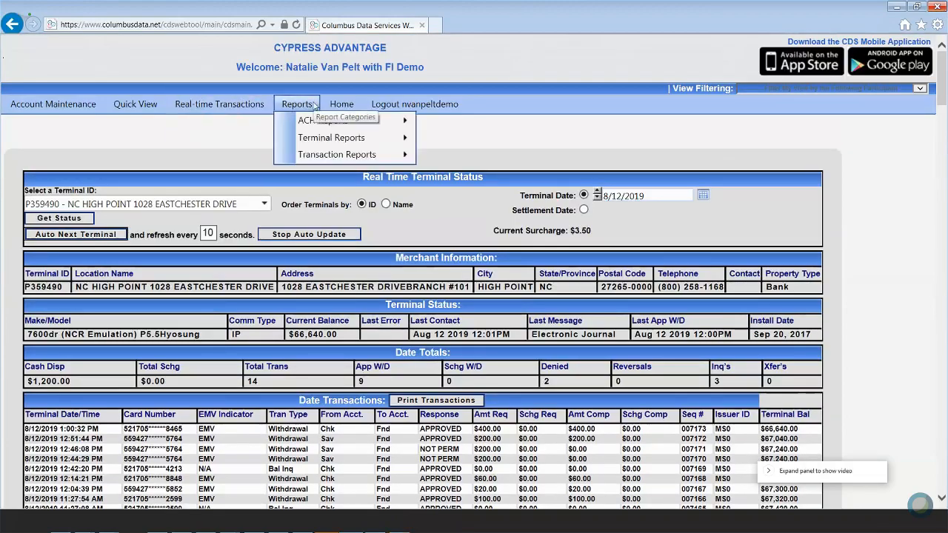
mouse_move(330, 122)
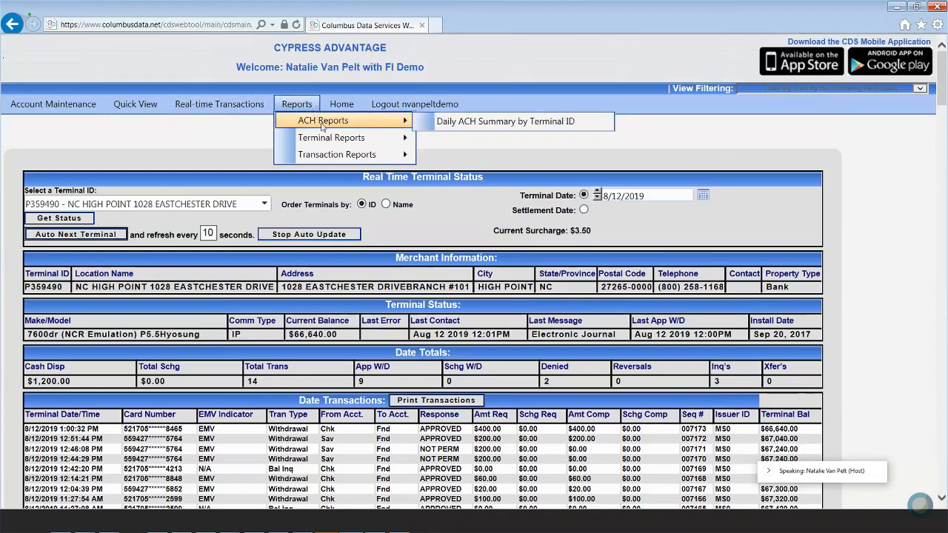
left_click(444, 122)
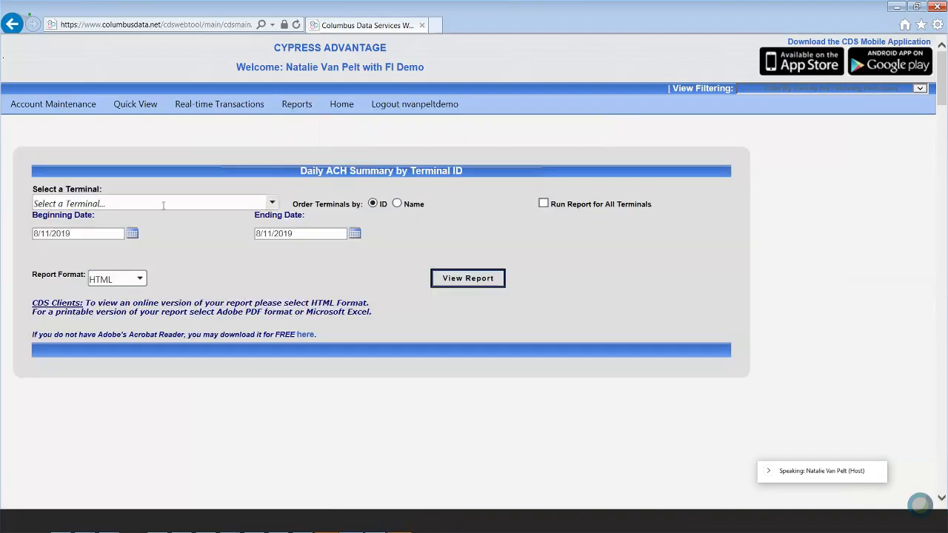
Step: Run the ACH summary for terminal P359489 - NC HIGH POINT NORTH MAIN STREET with the beginning date set to 8/1/2019
left_click(163, 203)
scroll(112, 245, "up", 1)
left_click(81, 249)
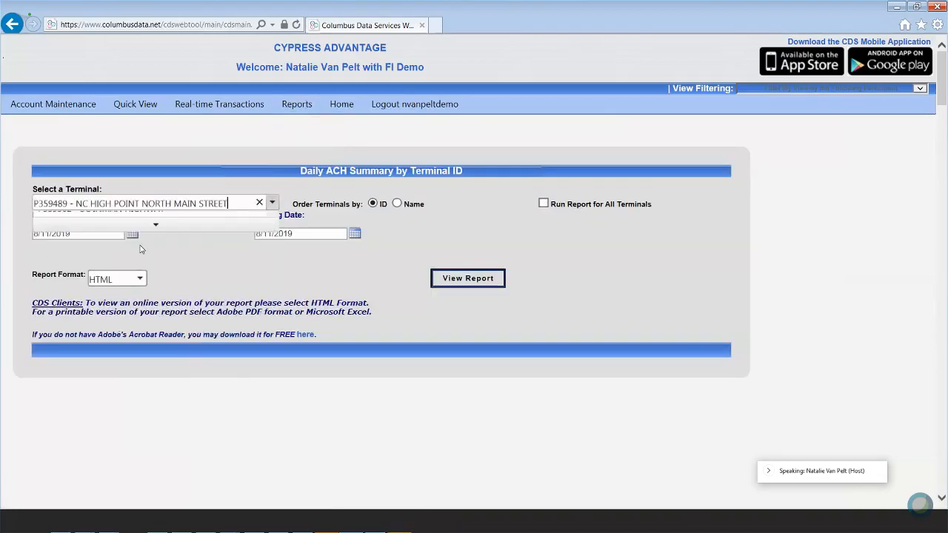
left_click(50, 233)
key("BackSpace")
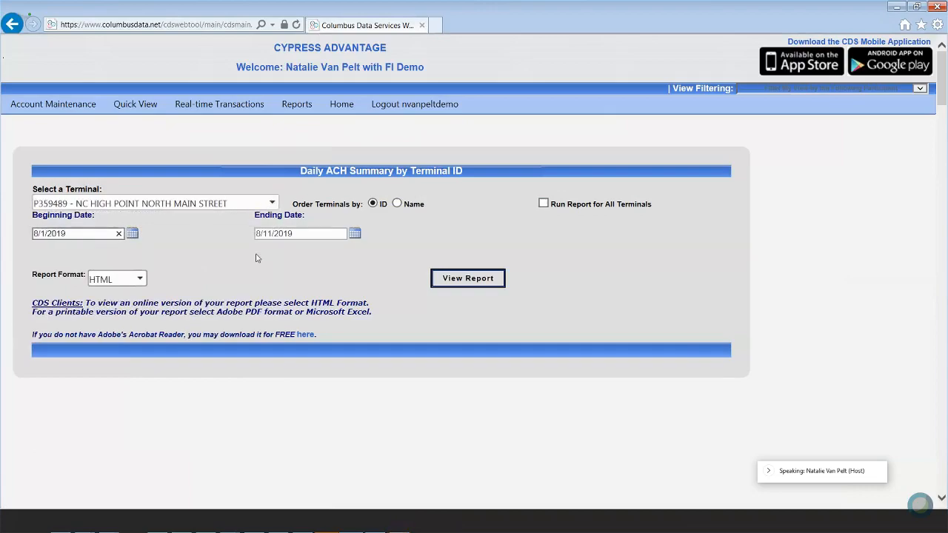
left_click(439, 283)
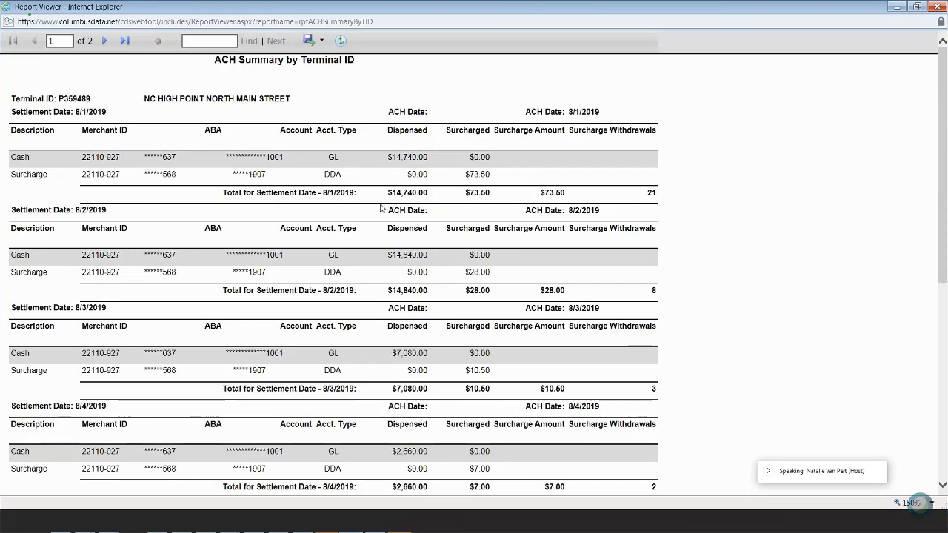
Step: Examine the 8/1/2019 settlement totals and the overall dispensed and surcharged totals on the ACH report's last page
left_click_drag(386, 192, 490, 194)
left_click(467, 193)
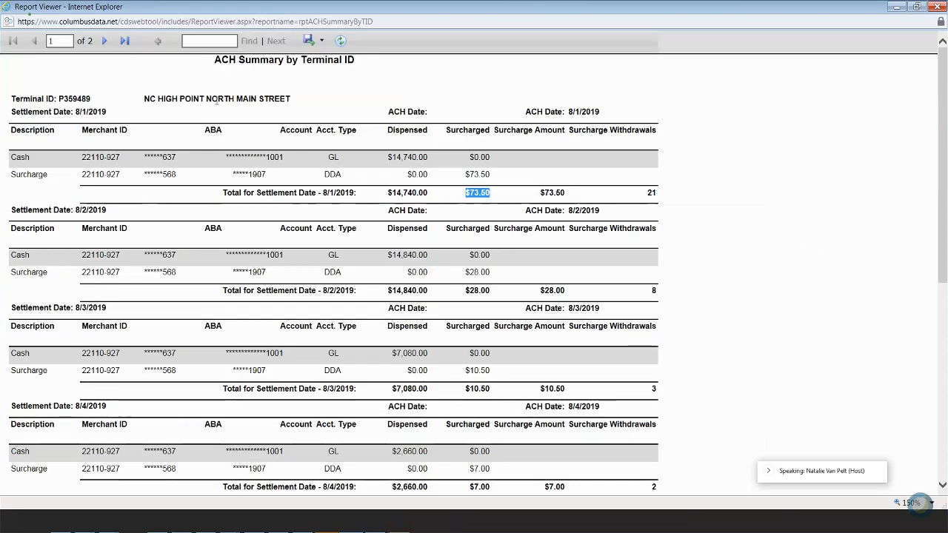
left_click(124, 41)
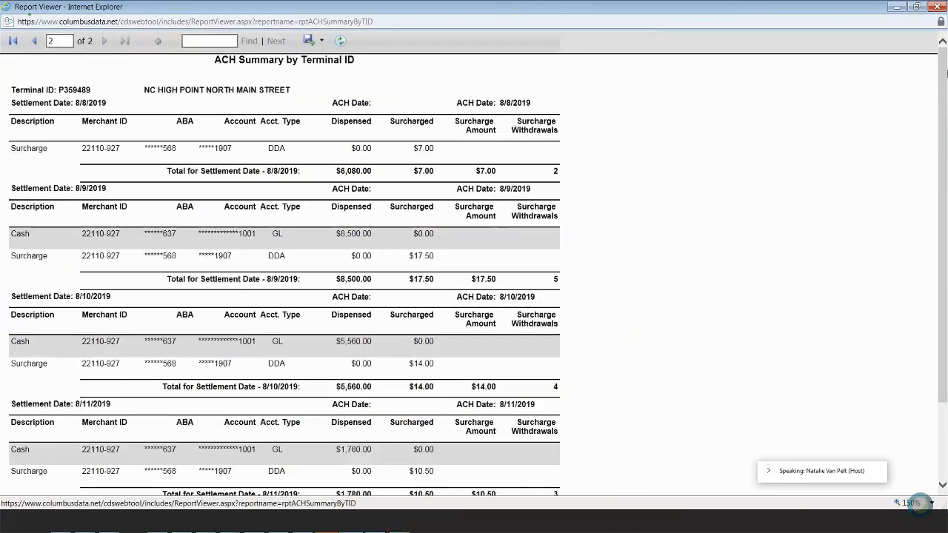
scroll(510, 354, "down", 3)
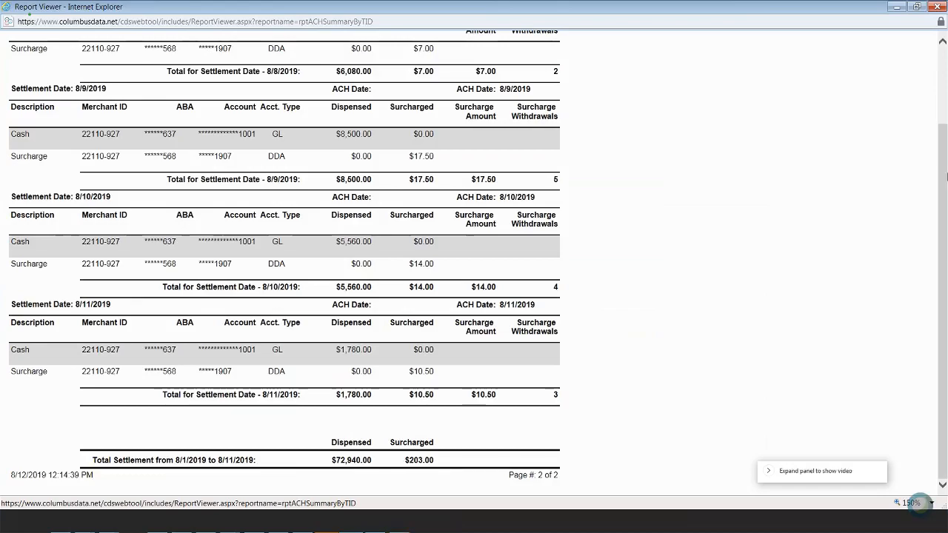
scroll(946, 176, "up", 3)
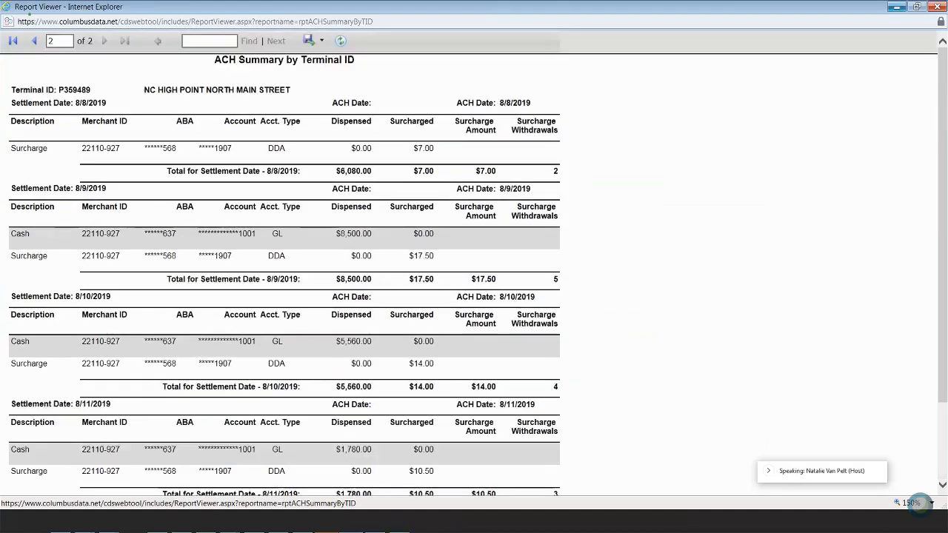
Step: Run the Settled Reg E Report with the beginning date set to 8/1/2019, and close the resulting report
left_click(945, 5)
mouse_move(326, 138)
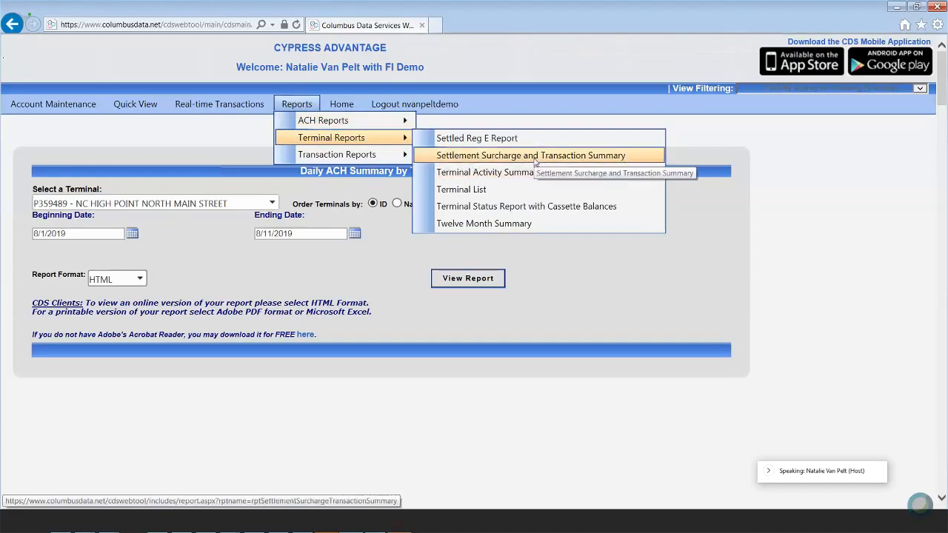
left_click(578, 143)
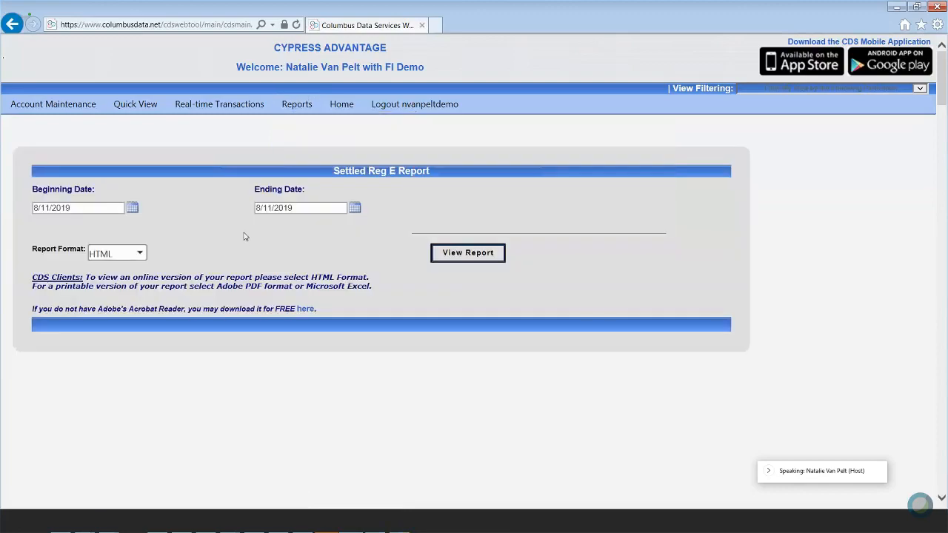
left_click(50, 207)
key("BackSpace")
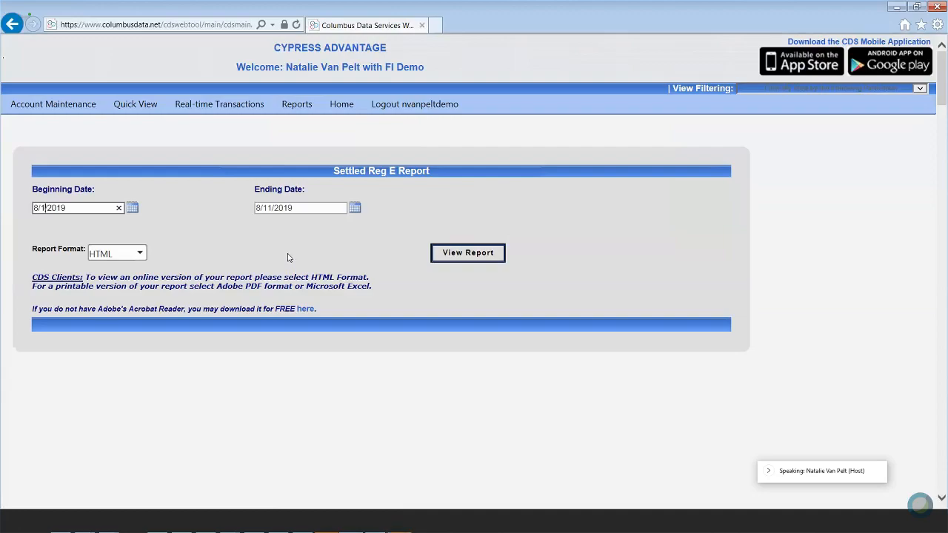
left_click(467, 252)
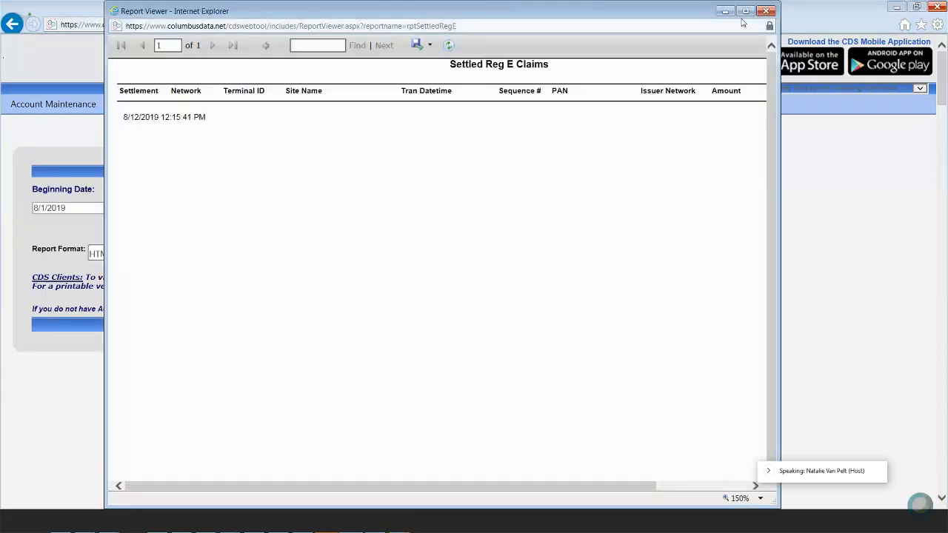
left_click(767, 12)
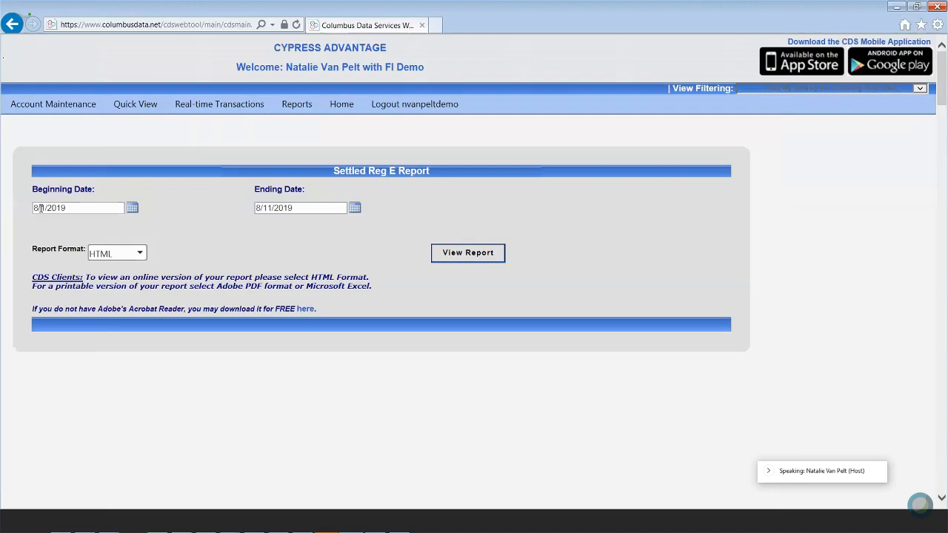
Step: Rerun the Settled Reg E Report with the beginning date set to 7/1/2019 and enlarge the report window
key("BackSpace")
type("7")
left_click(463, 254)
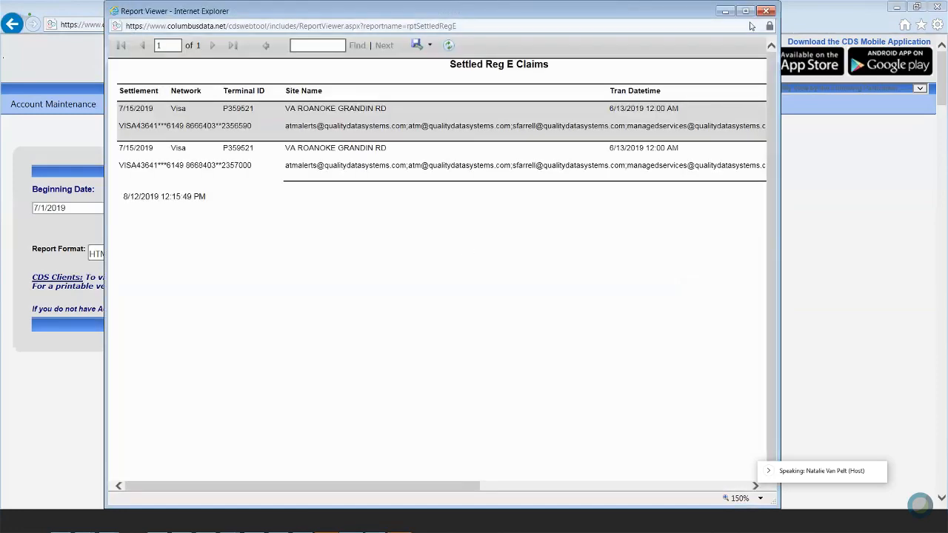
left_click(746, 12)
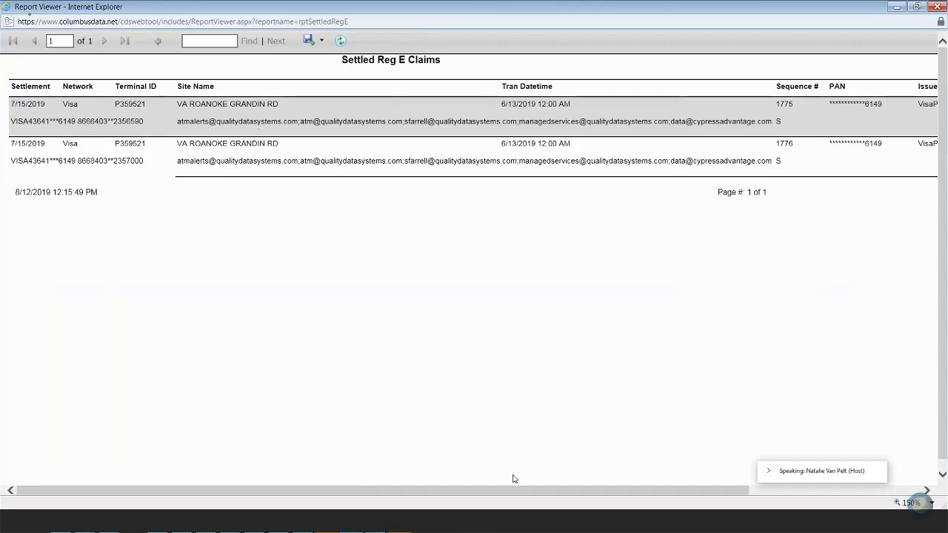
Step: Examine the settled claims' amount, fee and email date columns, and close the report
left_click_drag(514, 491, 733, 491)
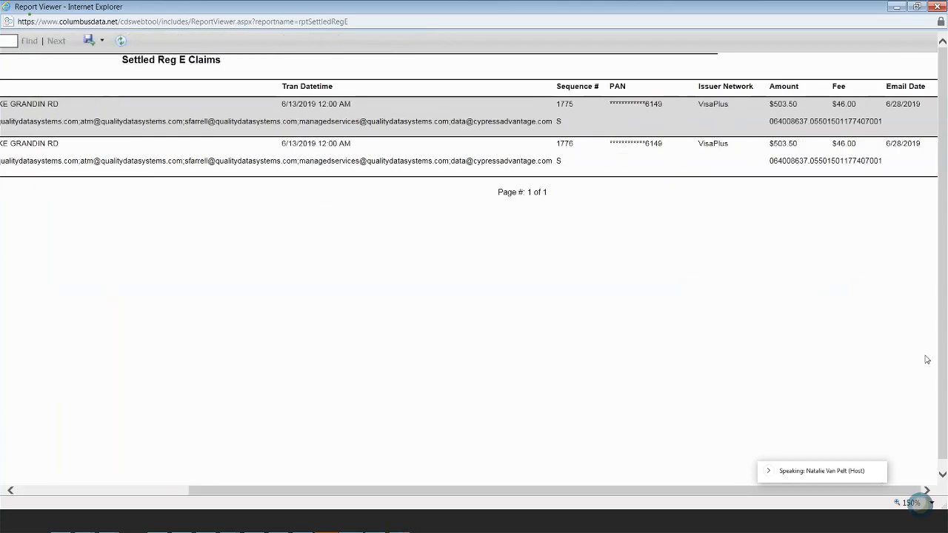
left_click_drag(887, 104, 922, 104)
left_click(903, 113)
left_click(937, 7)
Step: Run the Settlement Surcharge and Transaction Summary for terminal P359492 - NC HIGH POINT SOUTH MAIN STREET, and close the report after reviewing it
mouse_move(313, 112)
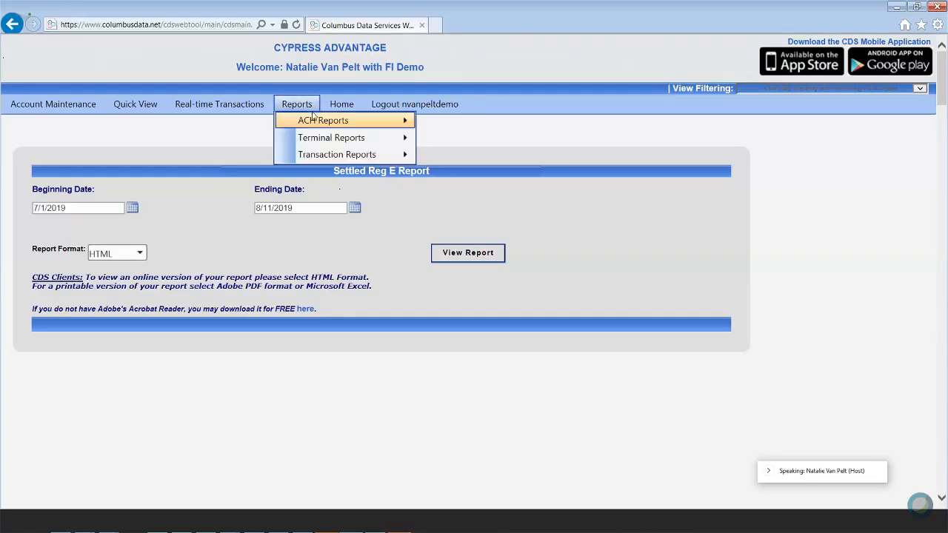
mouse_move(370, 137)
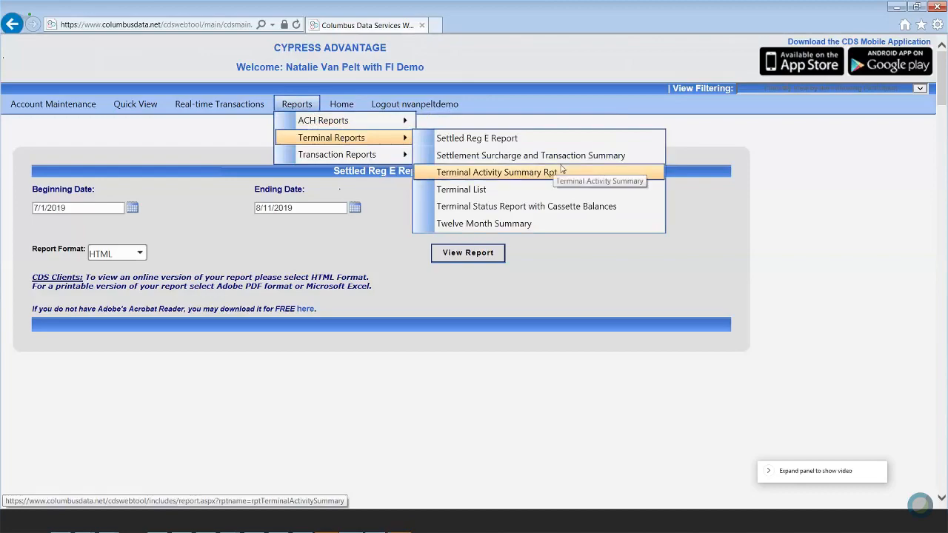
left_click(605, 156)
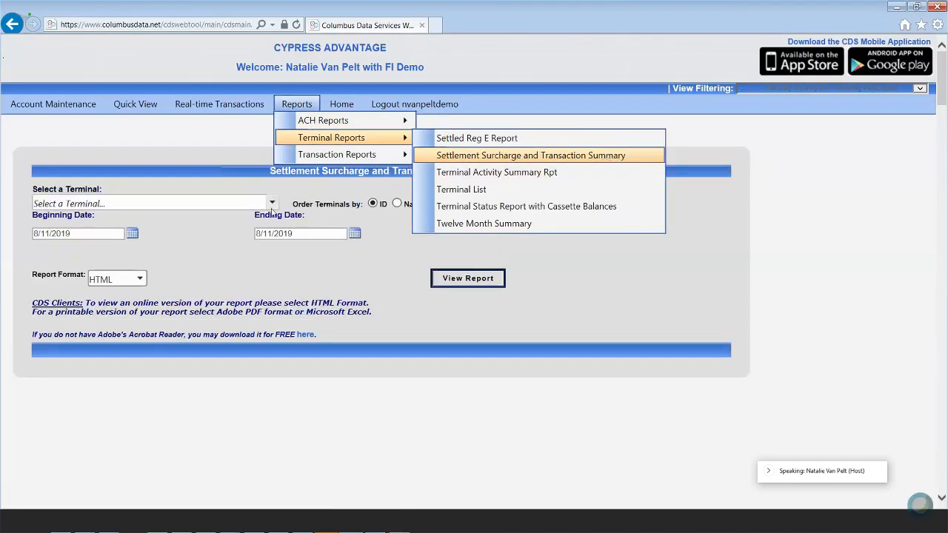
left_click(212, 202)
scroll(111, 296, "down", 2)
left_click(27, 220)
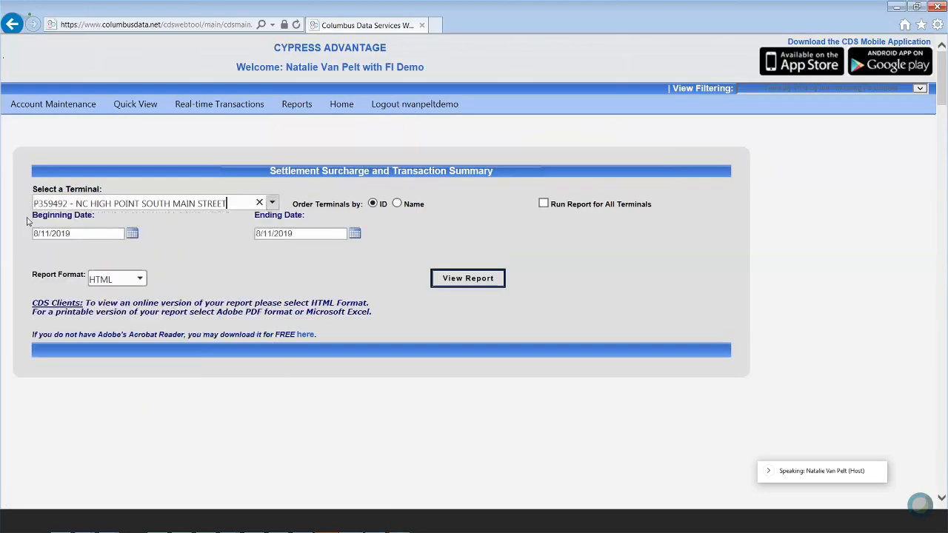
left_click(448, 280)
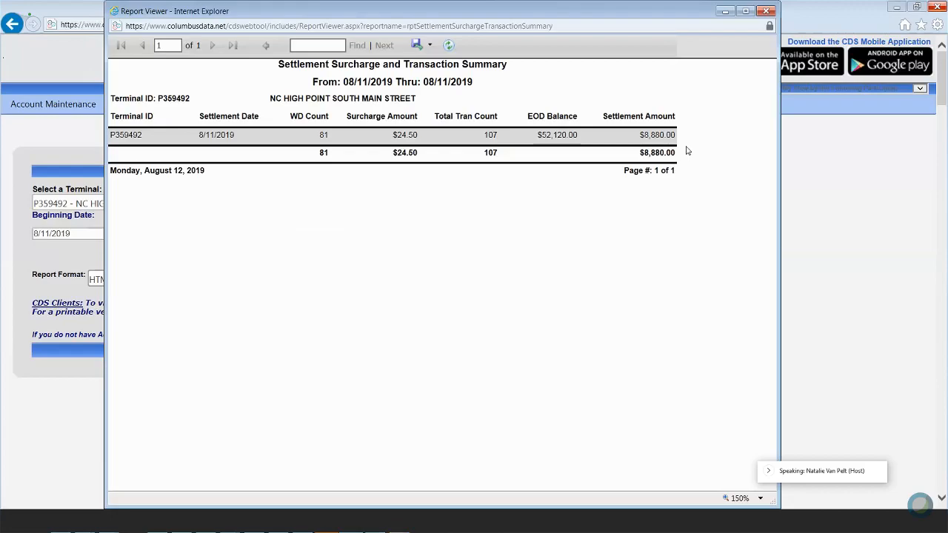
left_click(765, 12)
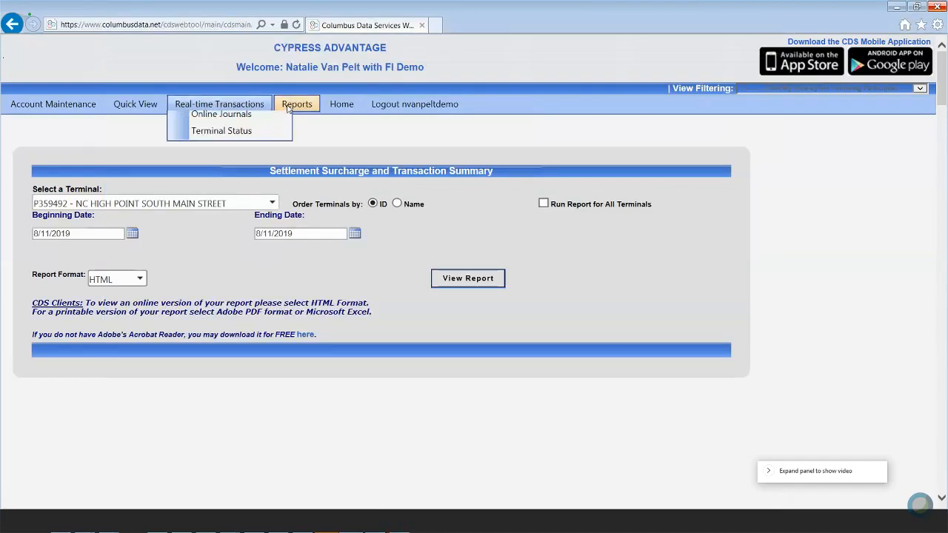
Step: Run the Terminal Activity Summary report with the beginning date set to 8/1/2019 and enlarge the report window
mouse_move(297, 104)
mouse_move(340, 138)
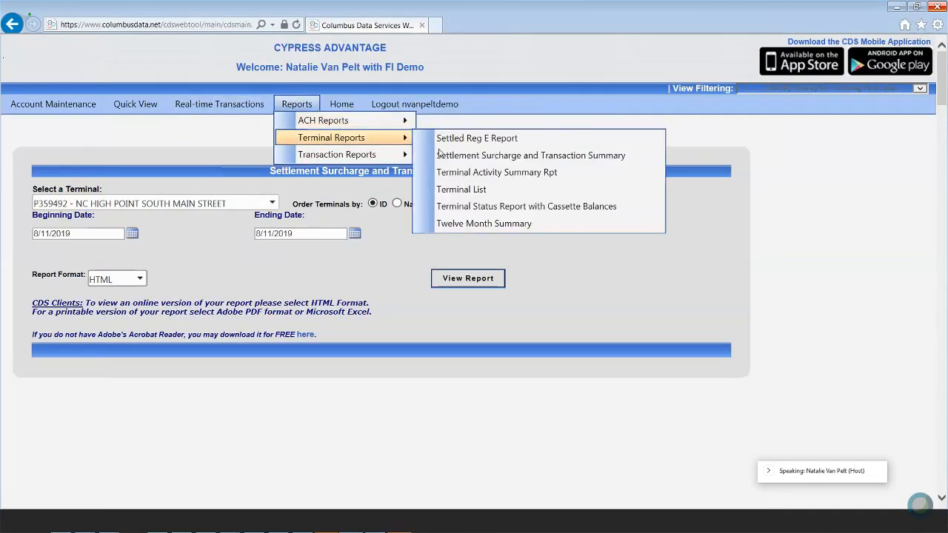
left_click(586, 176)
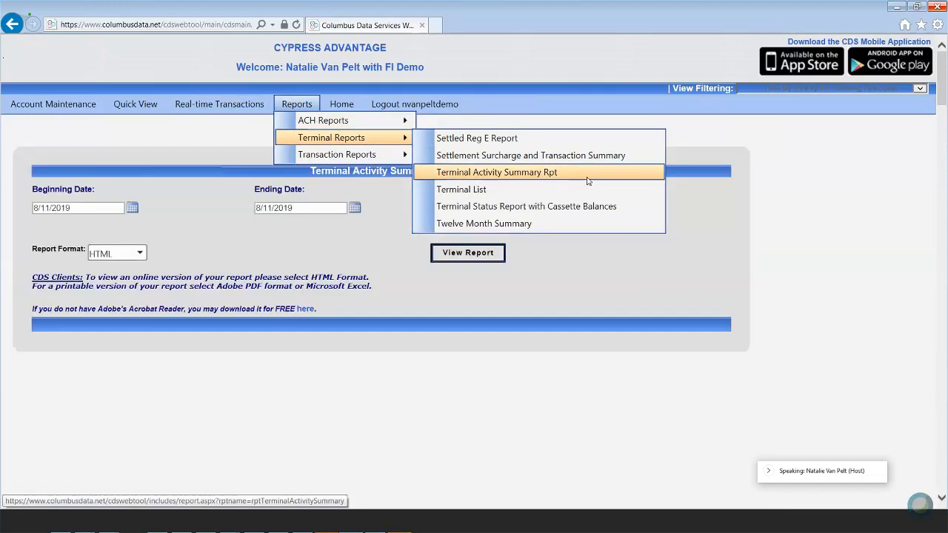
left_click(52, 208)
key("BackSpace")
left_click(446, 254)
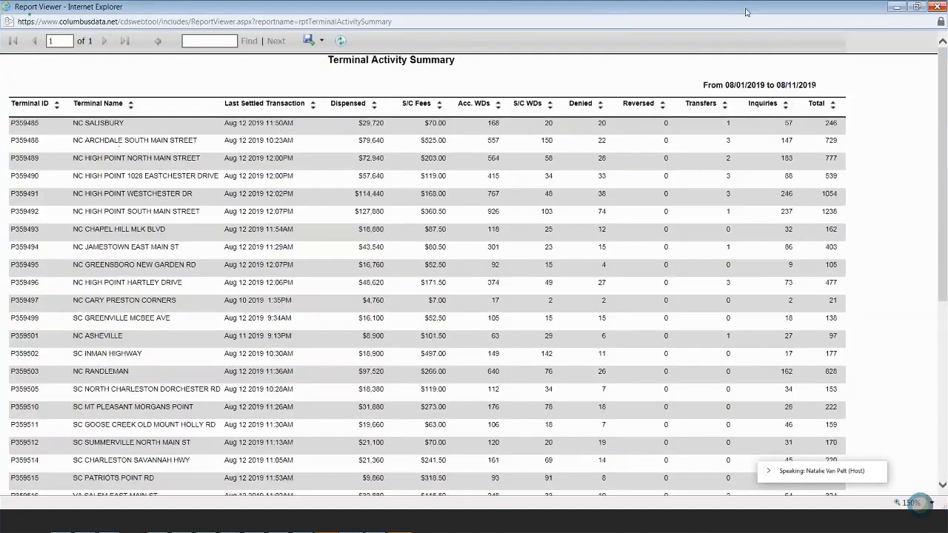
left_click(745, 11)
Step: Review the terminal activity rows down to the Grand Totals, and close the report
left_click_drag(943, 80, 943, 258)
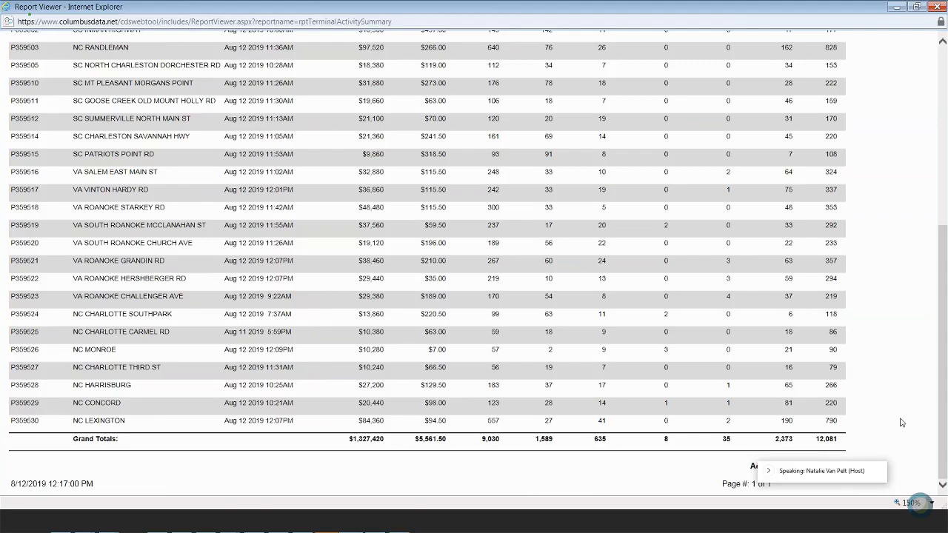
left_click_drag(942, 259, 942, 45)
left_click(937, 7)
Step: Run the Terminal List report, look over the terminal details, and close it
mouse_move(297, 106)
mouse_move(348, 138)
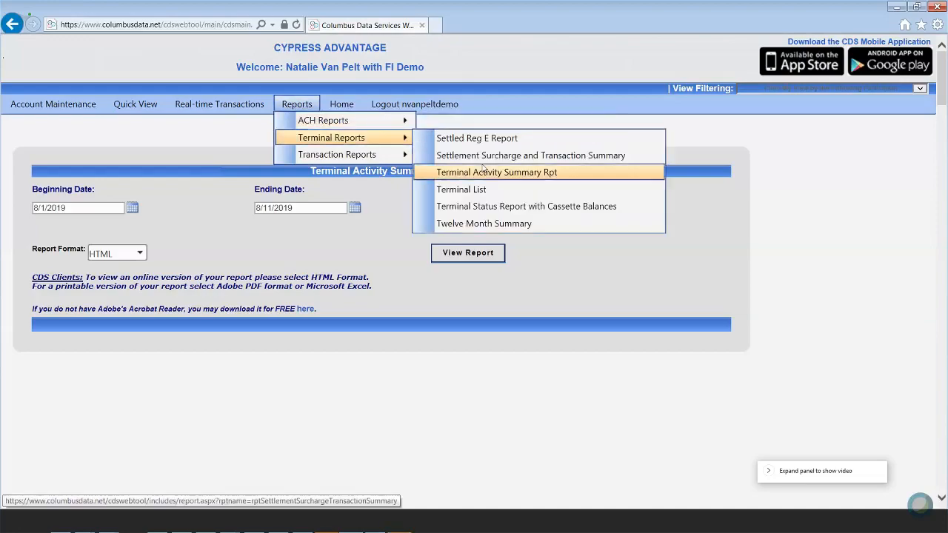
left_click(467, 192)
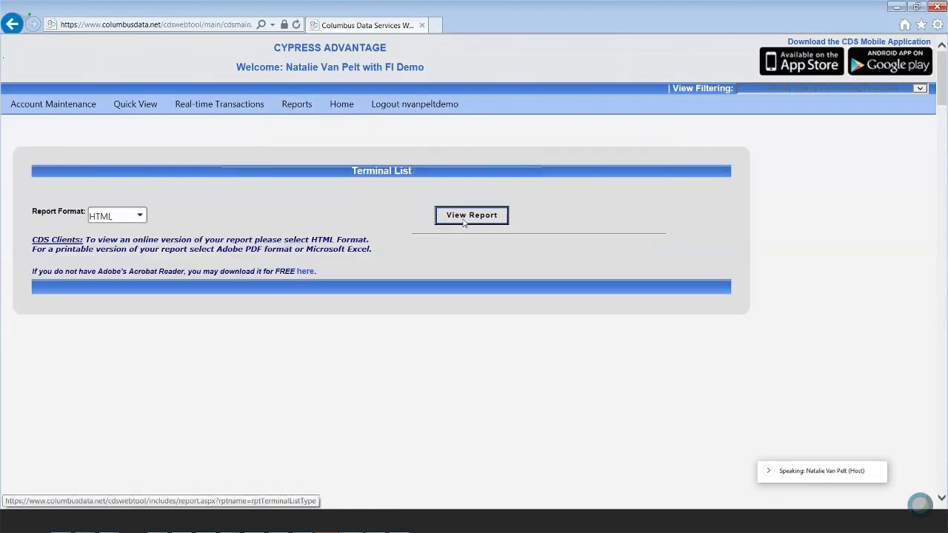
left_click(466, 216)
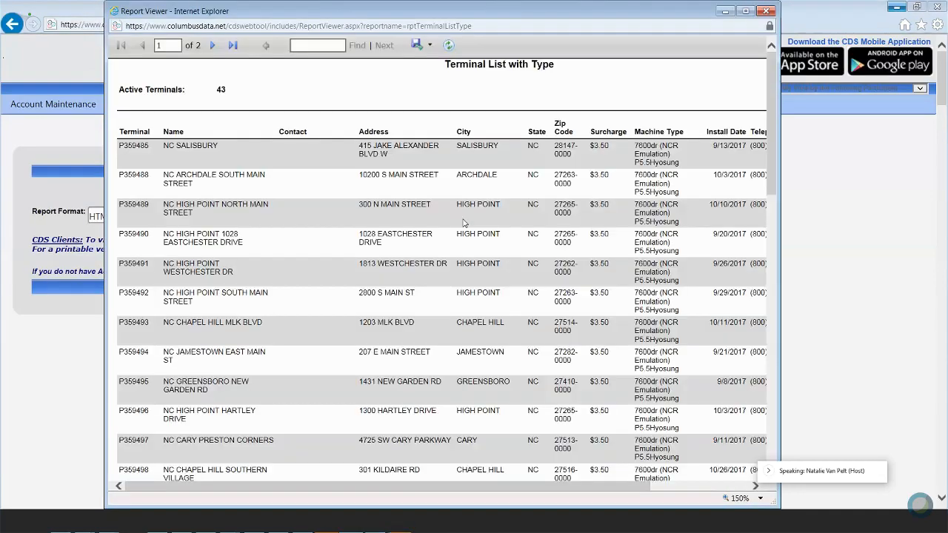
left_click_drag(488, 487, 400, 477)
left_click(766, 11)
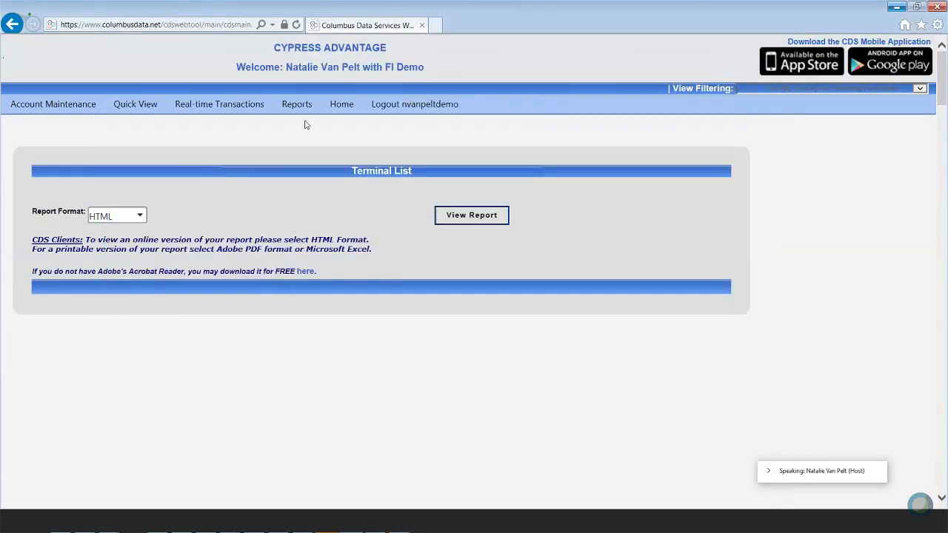
Step: Run the Terminal Status Report with Cassette Balances and enlarge the report window
mouse_move(331, 140)
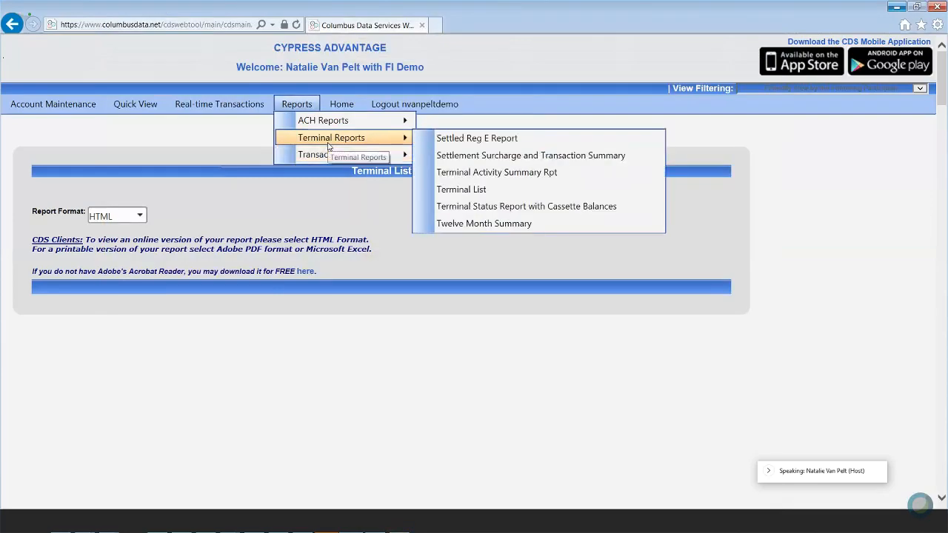
left_click(551, 207)
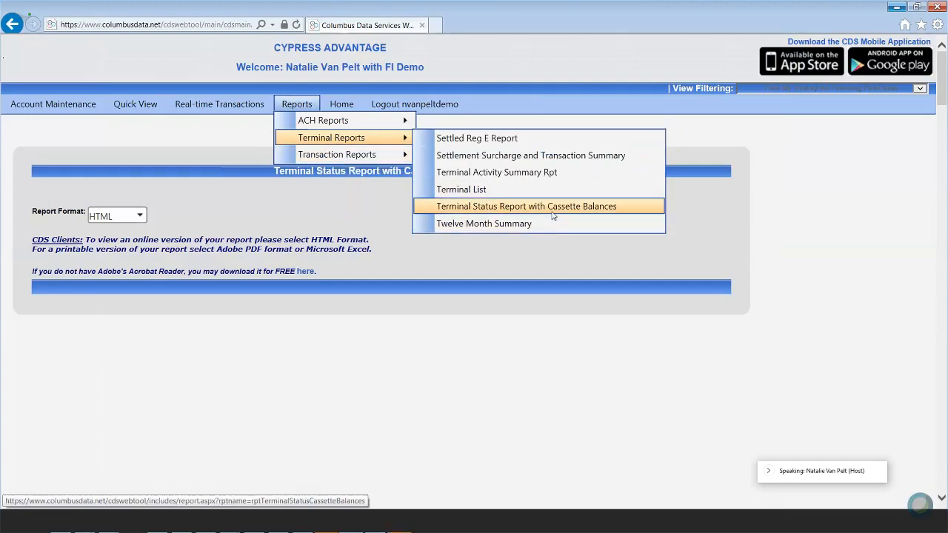
left_click(449, 216)
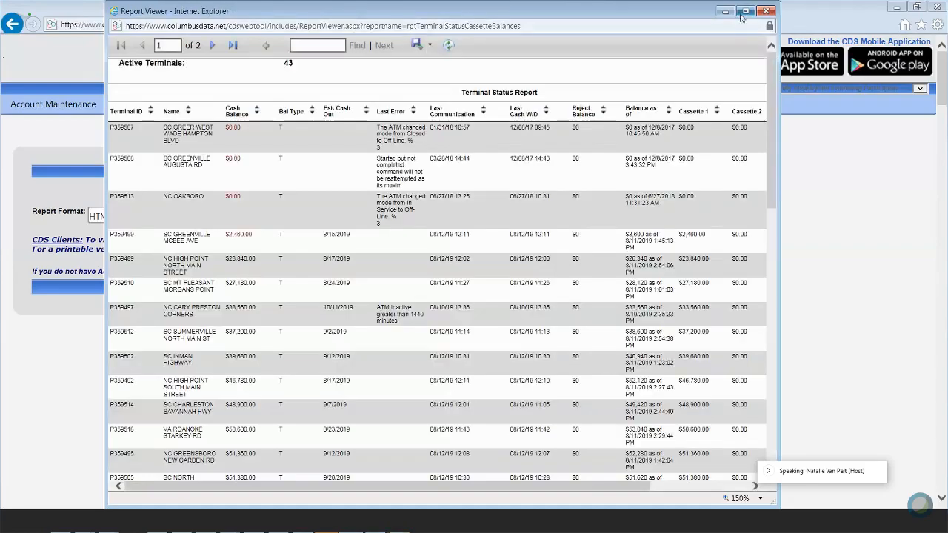
left_click(743, 13)
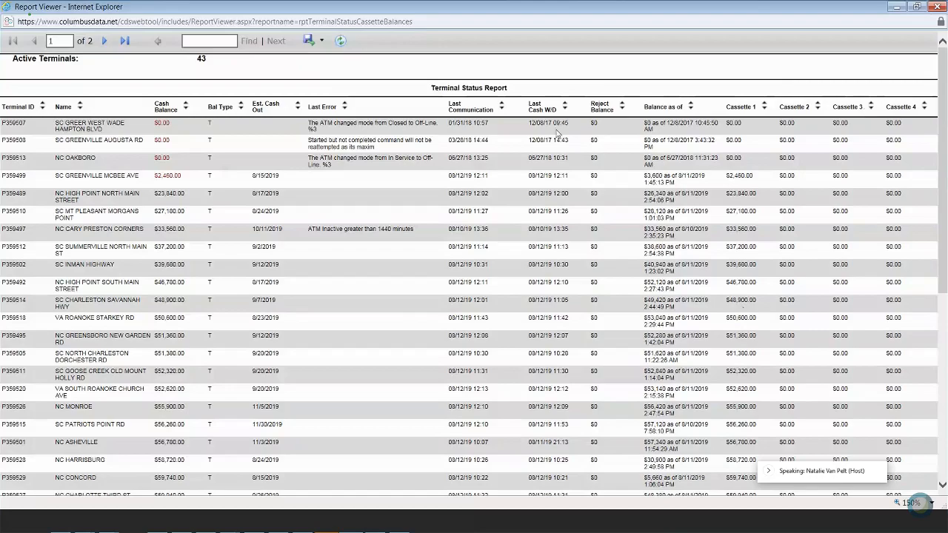
Step: Sort the terminal status report by Last Error in descending order, and close the report after reviewing it
left_click(345, 105)
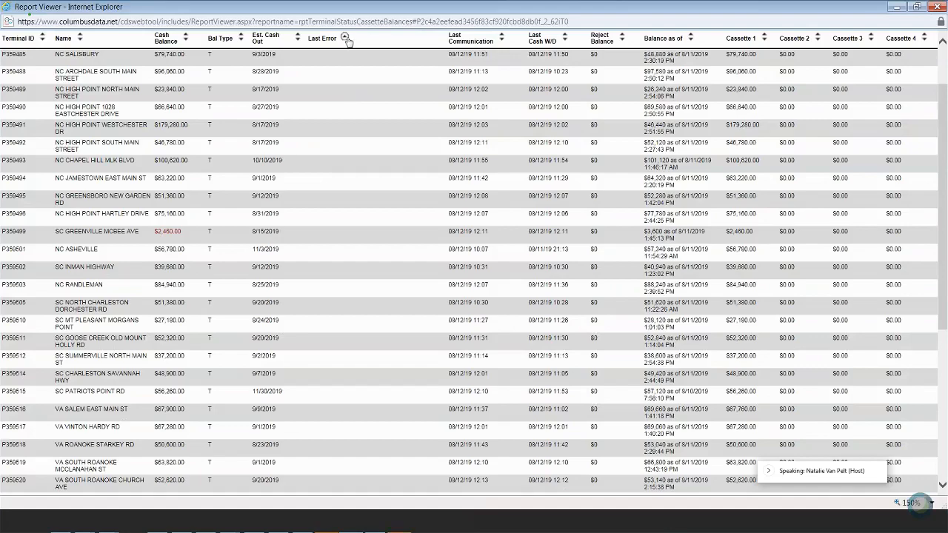
scroll(361, 158, "up", 3)
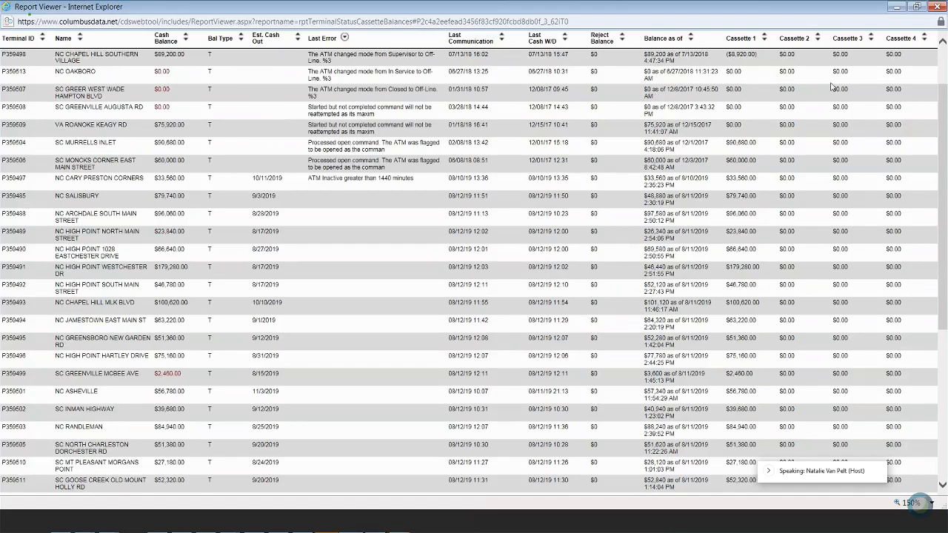
scroll(945, 93, "up", 1)
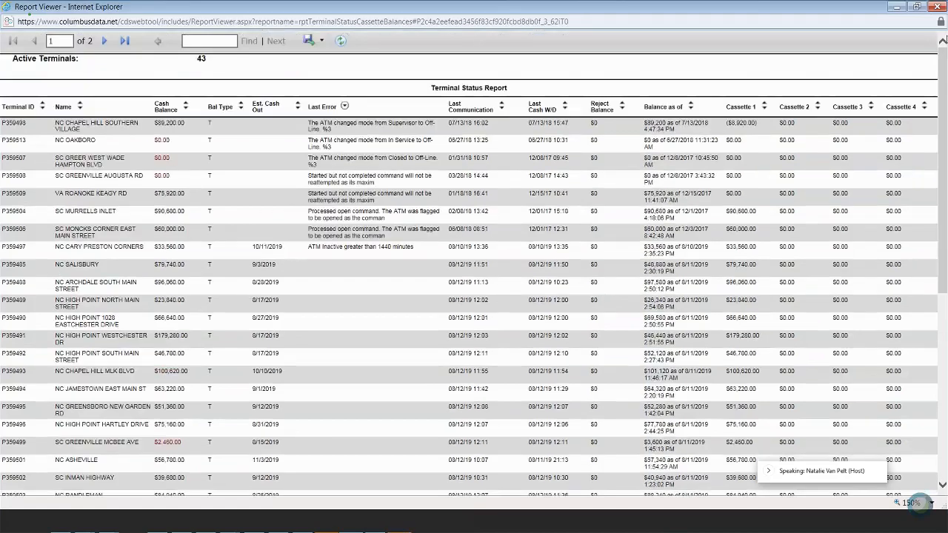
left_click(938, 7)
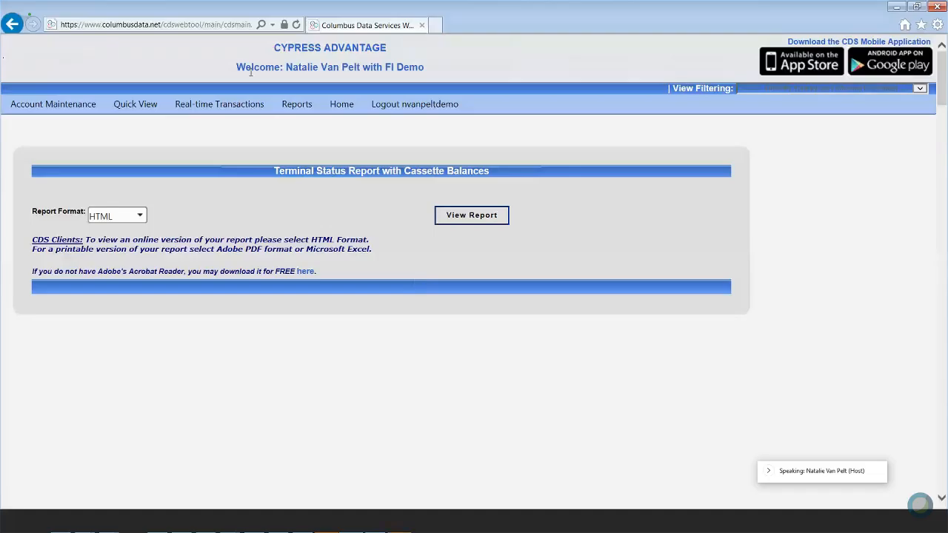
Step: Set up the Twelve Month Summary report for terminal P359491 - NC HIGH POINT WESTCHESTER DR with an ending date of 7/31/2019
mouse_move(297, 106)
mouse_move(348, 137)
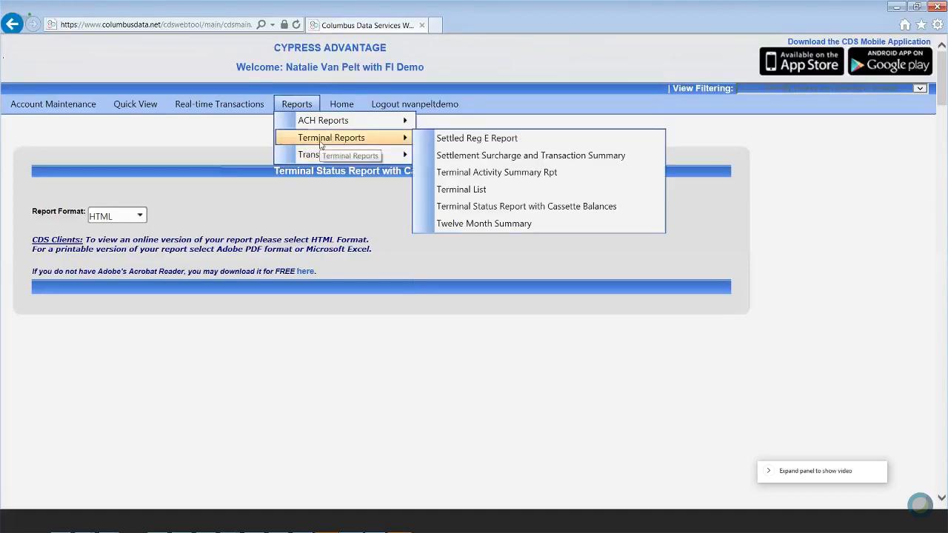
left_click(565, 223)
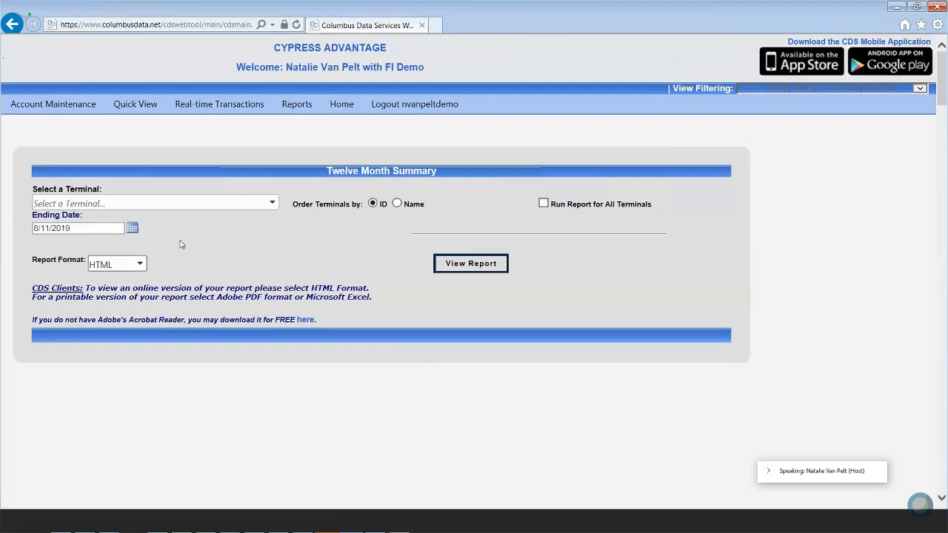
left_click(131, 202)
left_click(132, 265)
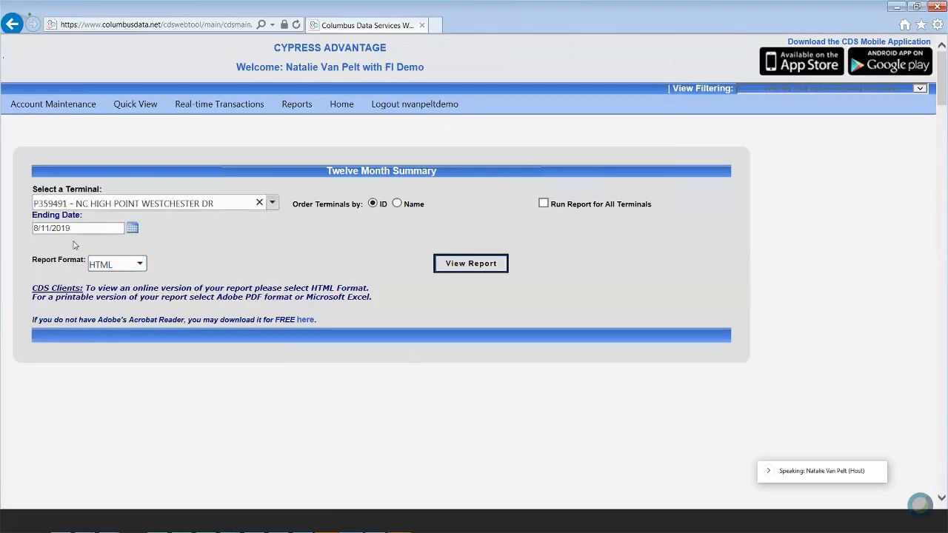
left_click(132, 228)
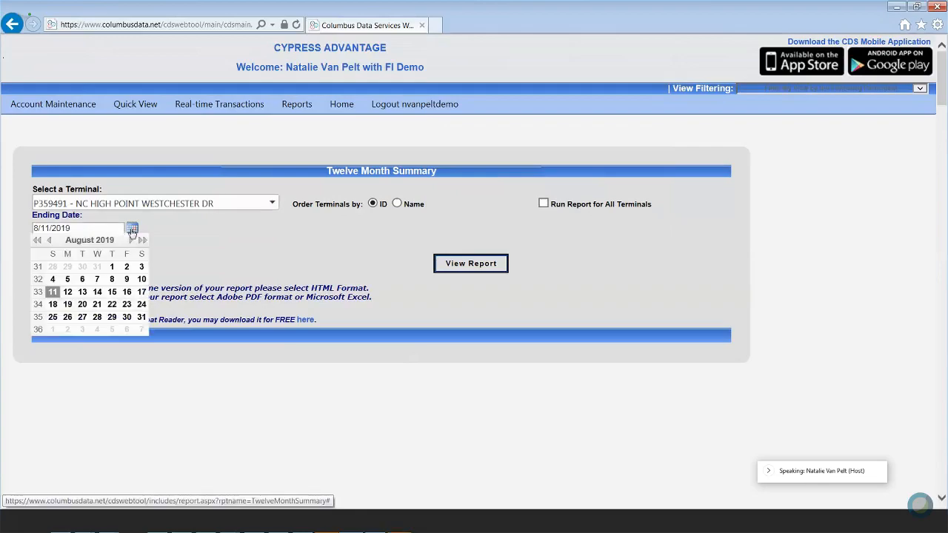
left_click(97, 266)
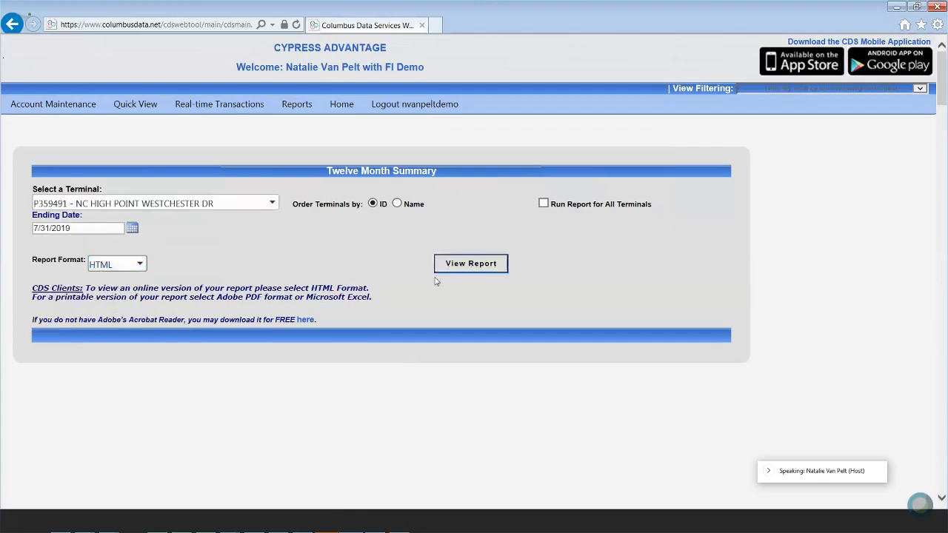
Step: Run the Twelve Month Summary report for the selected terminal, review the monthly figures, and close it
left_click(458, 272)
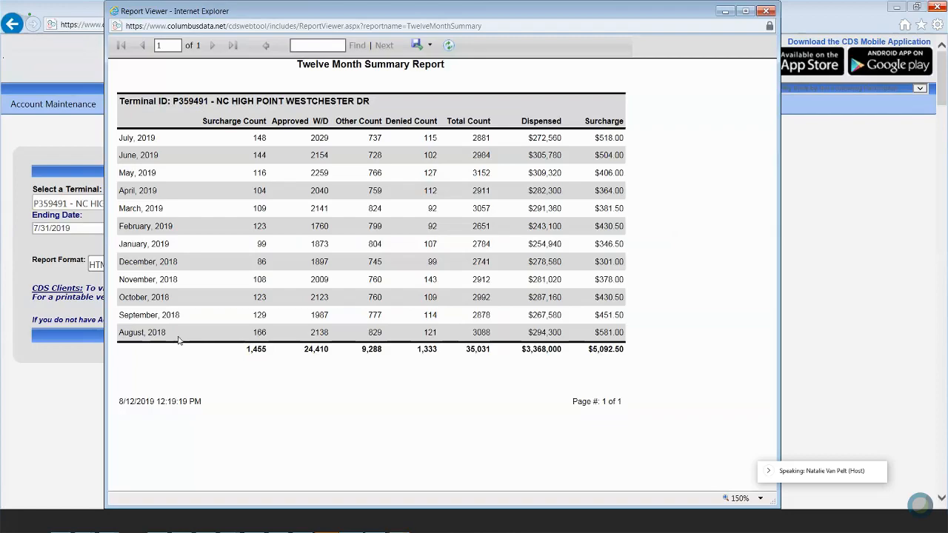
left_click(768, 12)
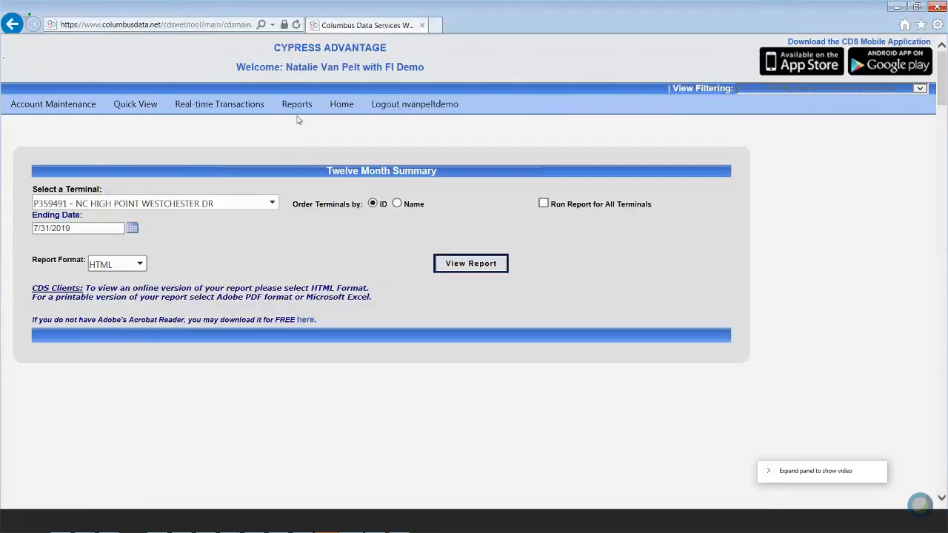
Step: Open the Transaction Detail Report With Balance and select terminal P359491 - NC HIGH POINT WESTCHESTER DR
mouse_move(296, 104)
mouse_move(350, 142)
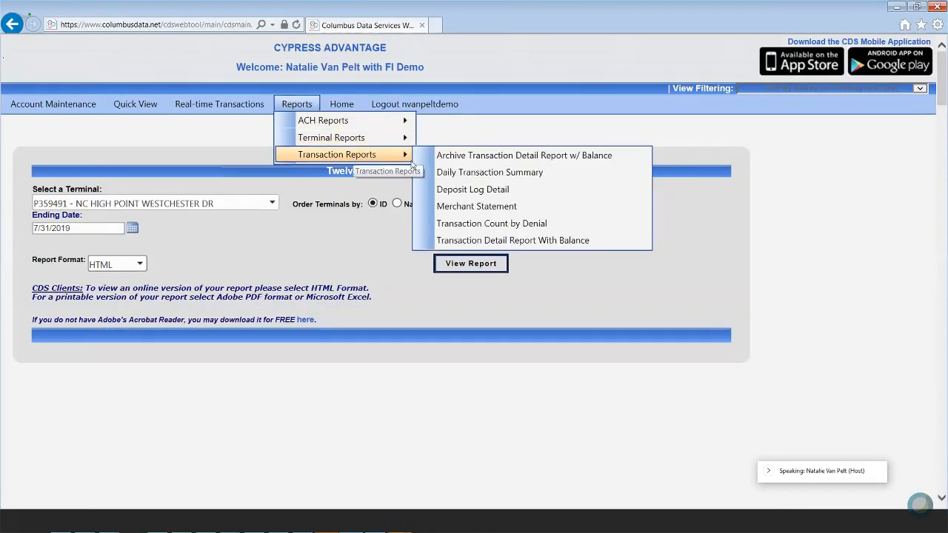
left_click(462, 240)
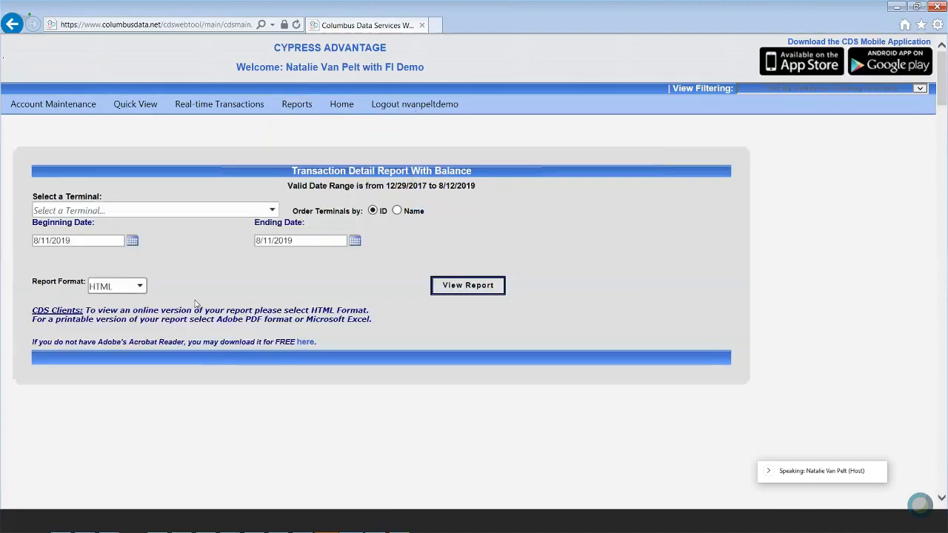
left_click(137, 208)
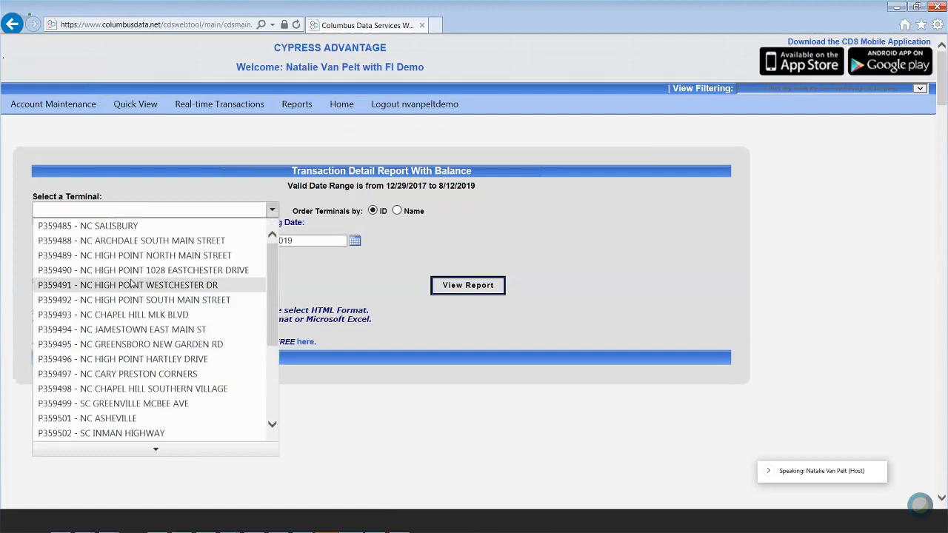
left_click(133, 284)
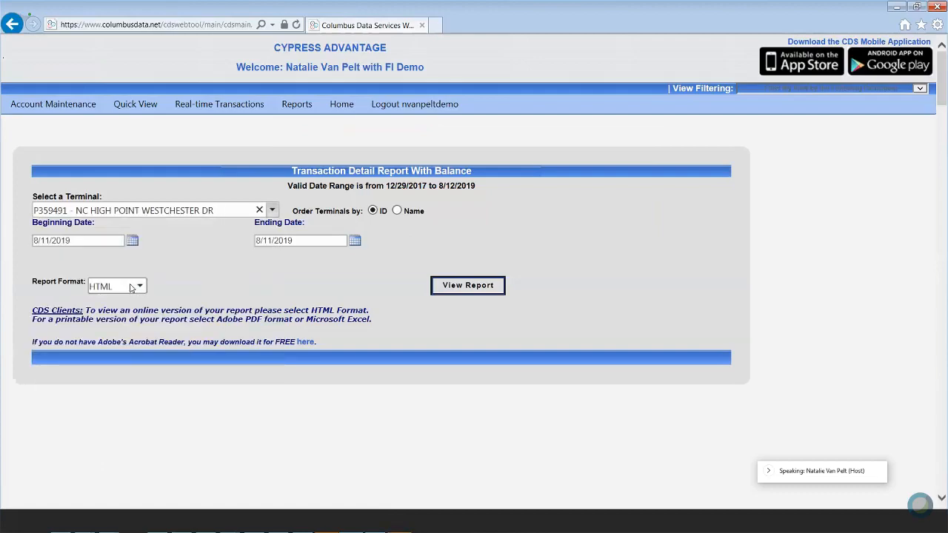
left_click(131, 289)
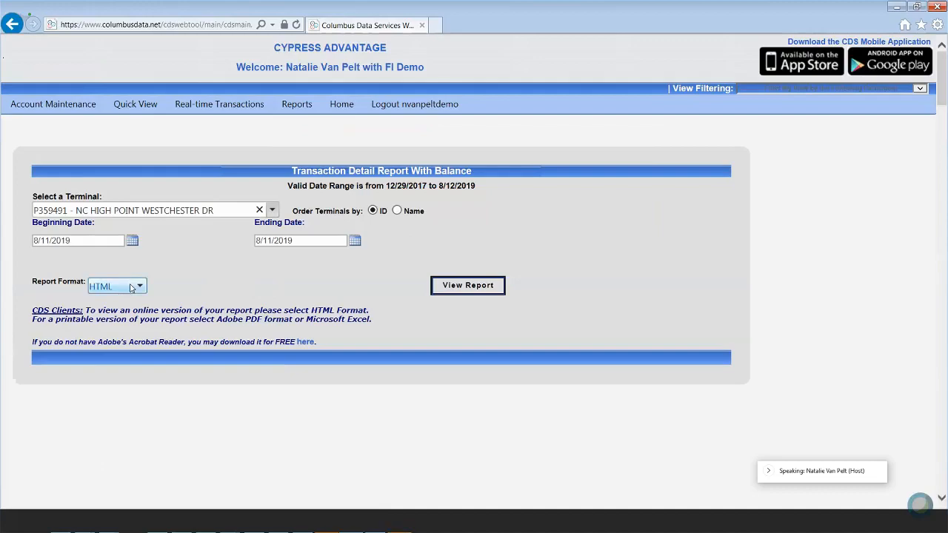
Step: Run the transaction detail report with a beginning date of 8/8/2019 and enlarge the report window
left_click(49, 240)
key("BackSpace")
key("BackSpace")
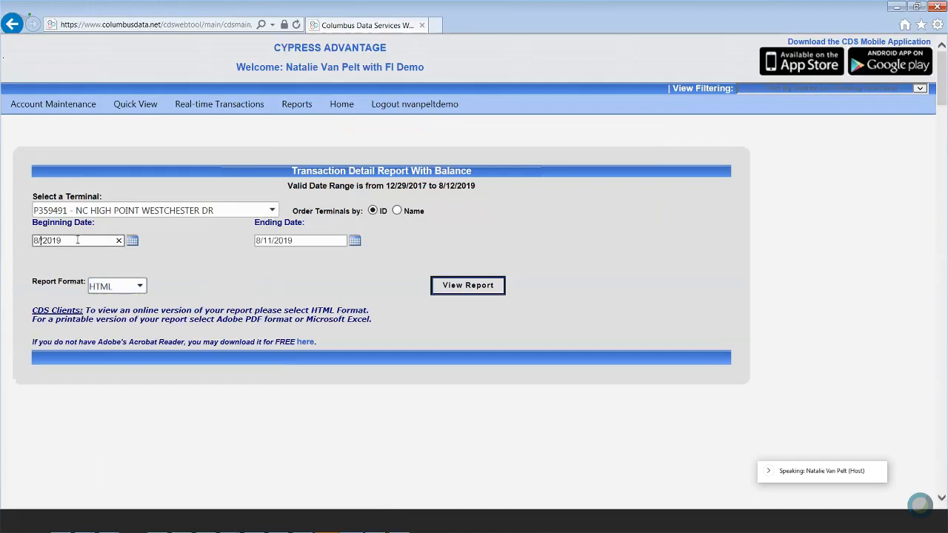
type("8")
left_click(442, 286)
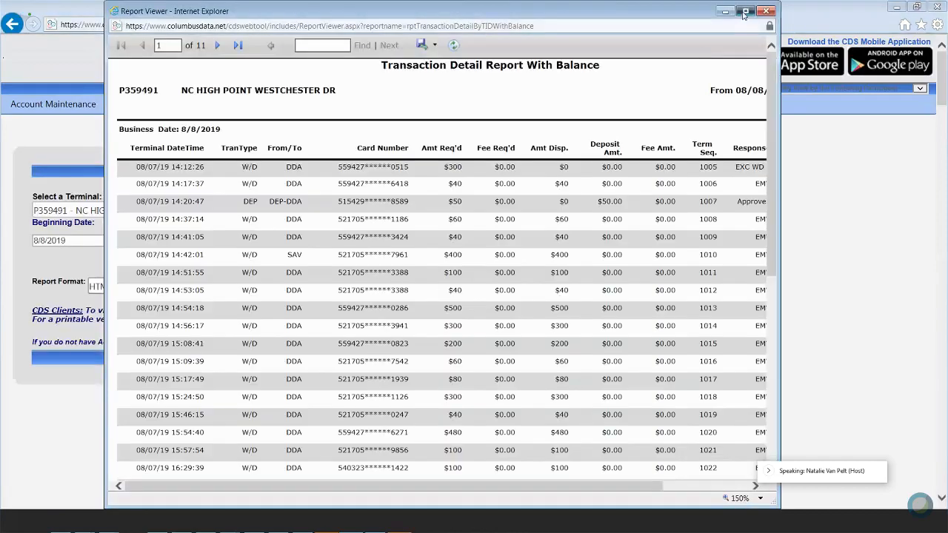
left_click(746, 11)
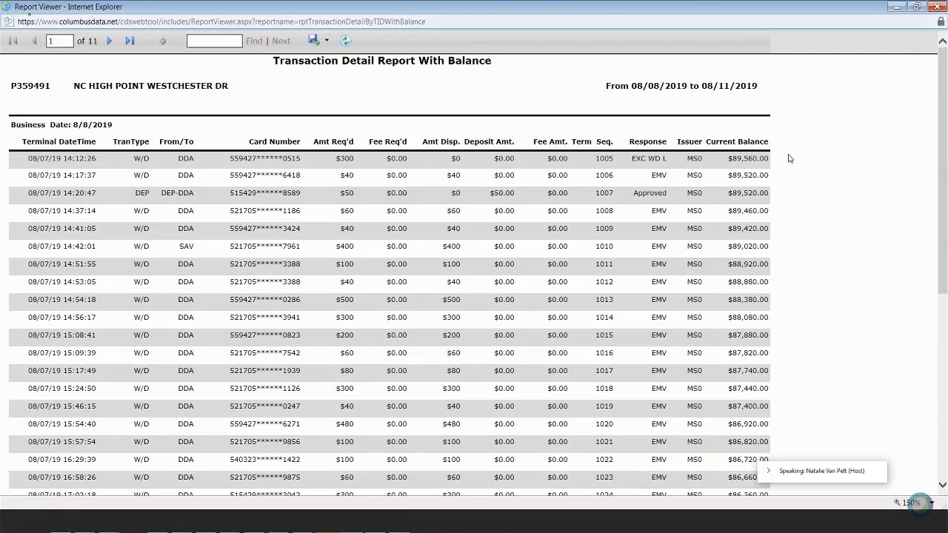
Step: Look through the first three pages and the last page of the transaction detail report, and close it
left_click_drag(942, 148, 942, 343)
left_click(109, 41)
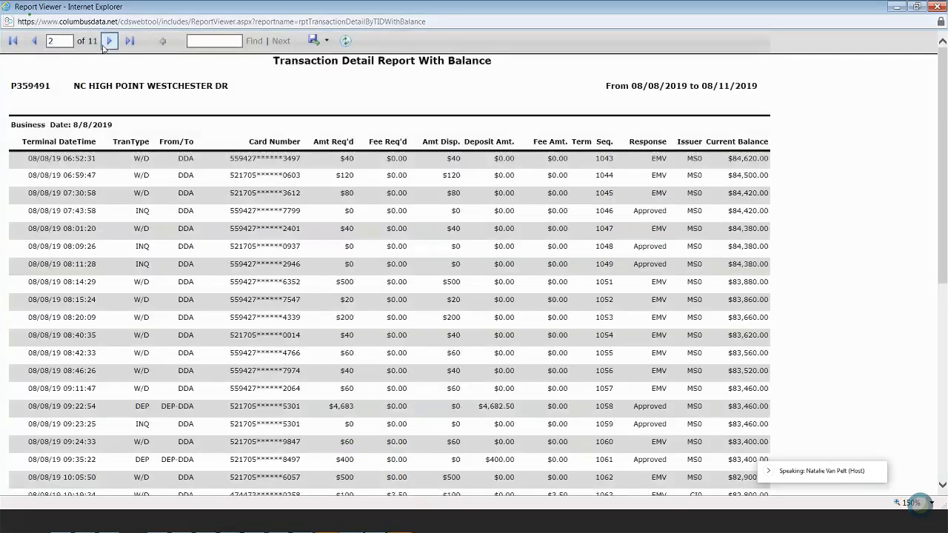
scroll(474, 296, "down", 10)
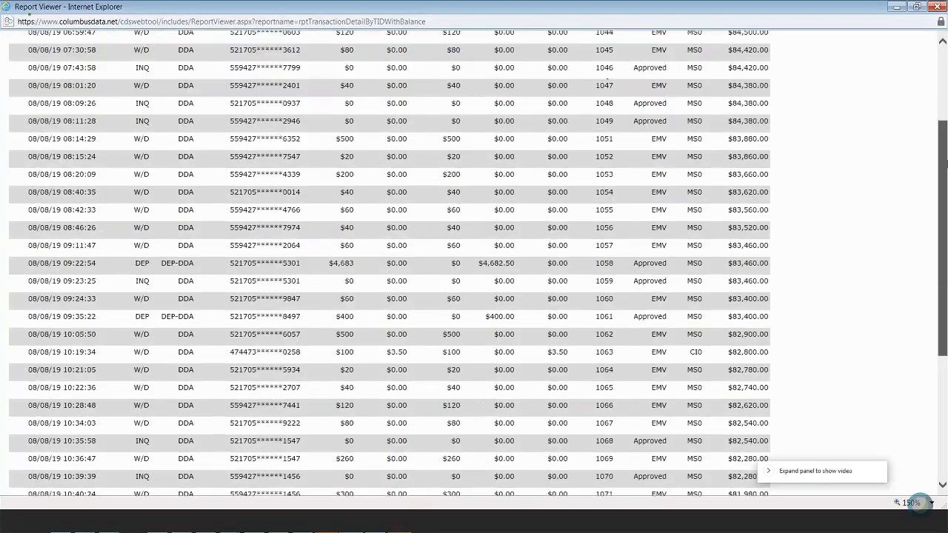
scroll(879, 123, "up", 10)
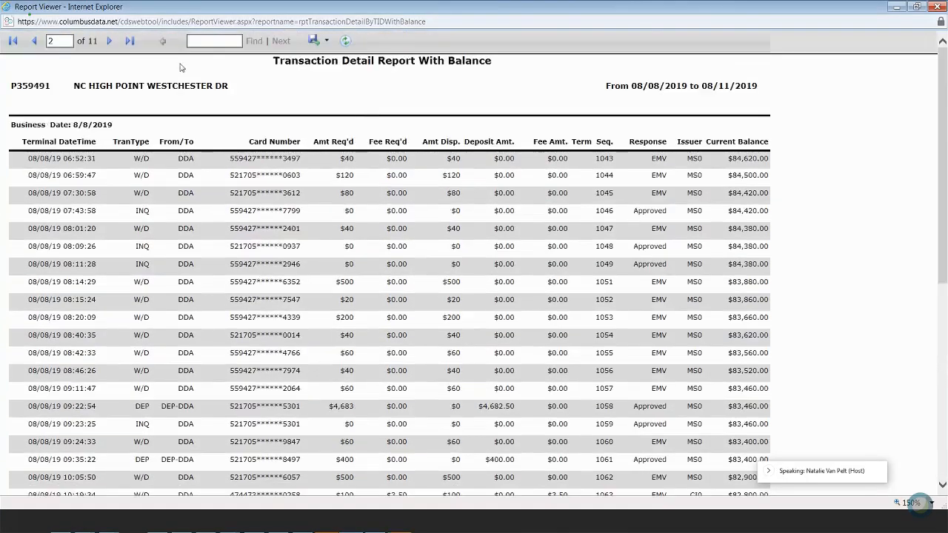
left_click(109, 41)
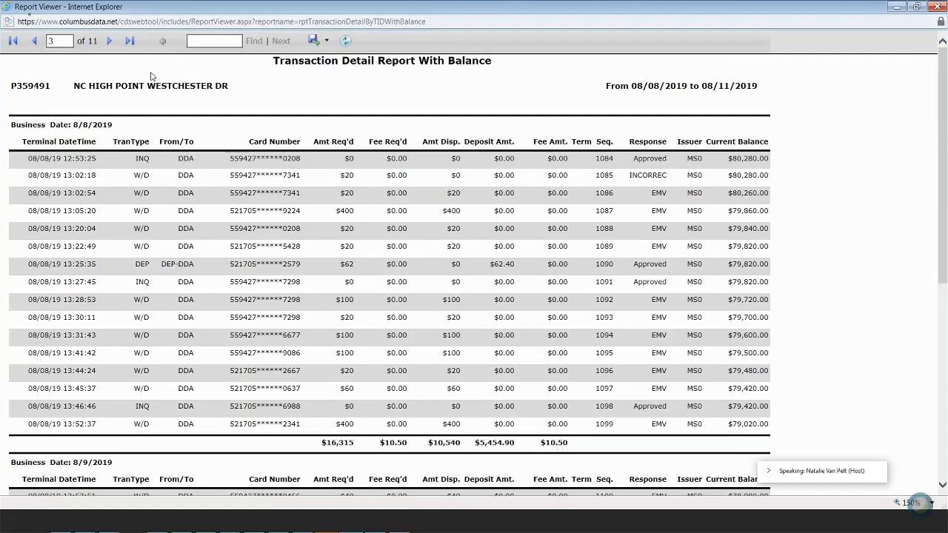
left_click(131, 42)
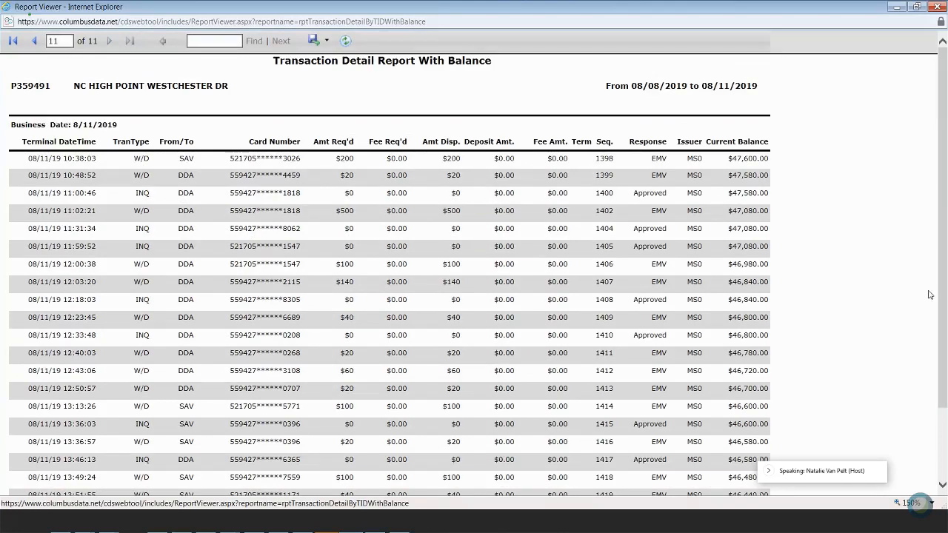
scroll(945, 331, "down", 3)
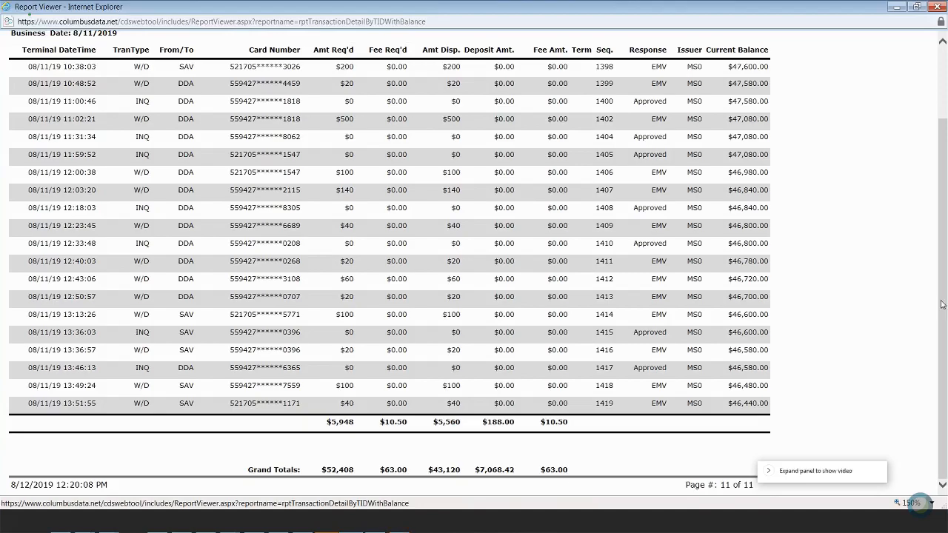
scroll(944, 252, "up", 1)
scroll(944, 252, "up", 2)
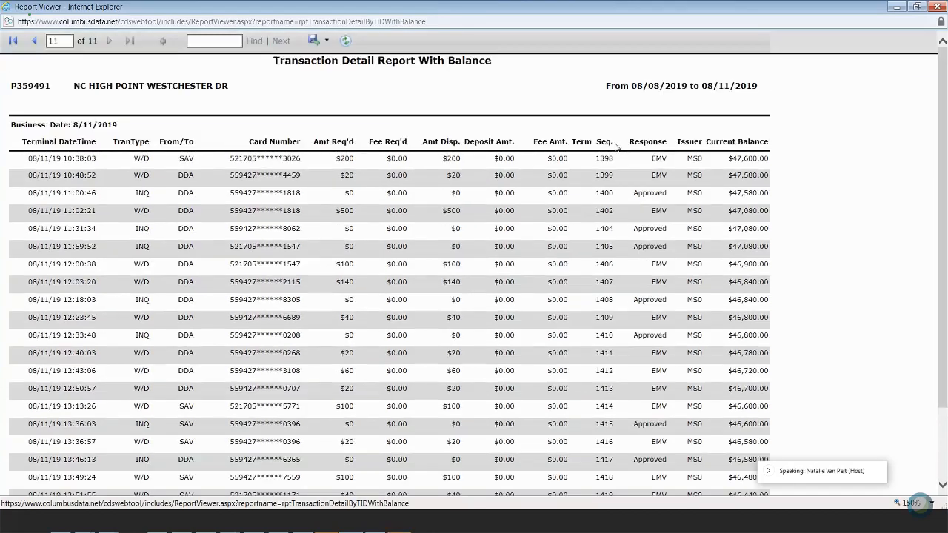
left_click(936, 8)
Step: Open the Daily Transaction Summary report and select terminal P359494 - NC JAMESTOWN EAST MAIN ST
left_click(296, 104)
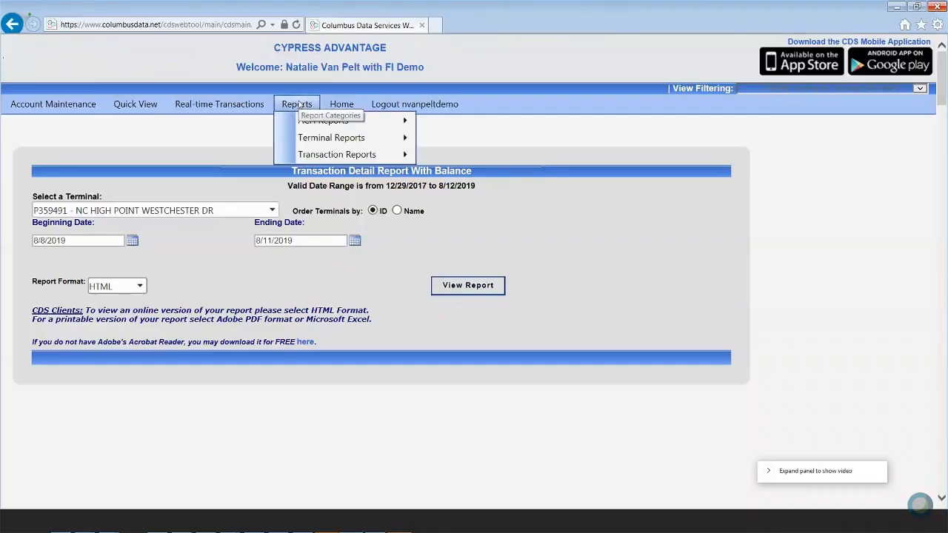
mouse_move(336, 156)
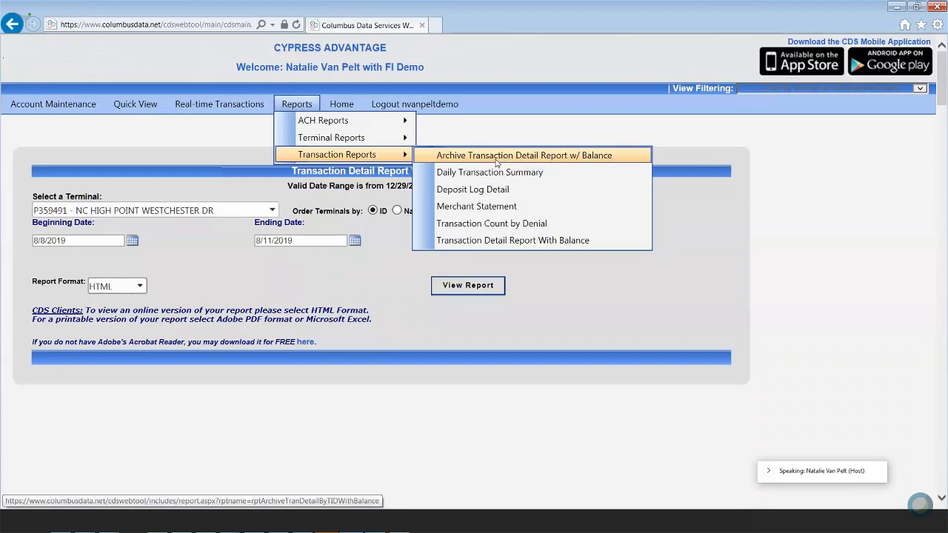
left_click(502, 172)
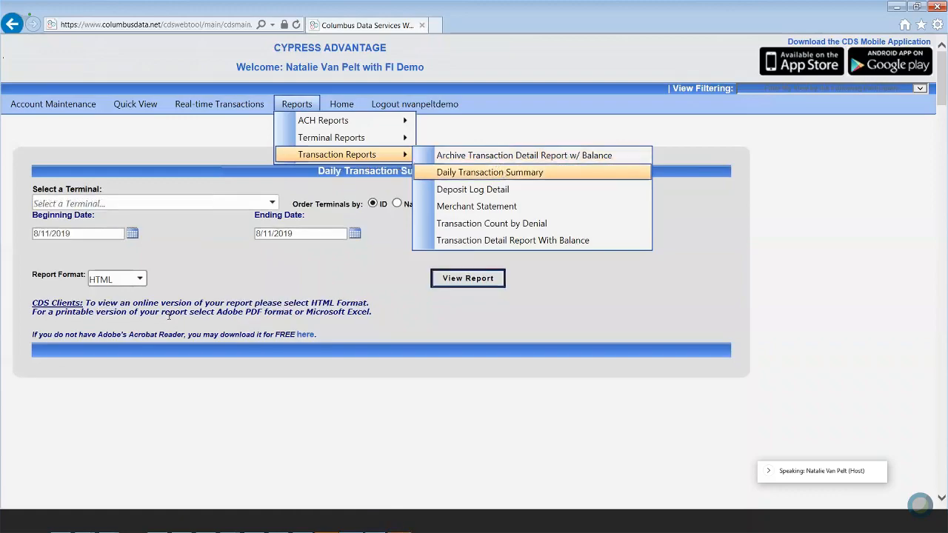
left_click(272, 202)
left_click(161, 293)
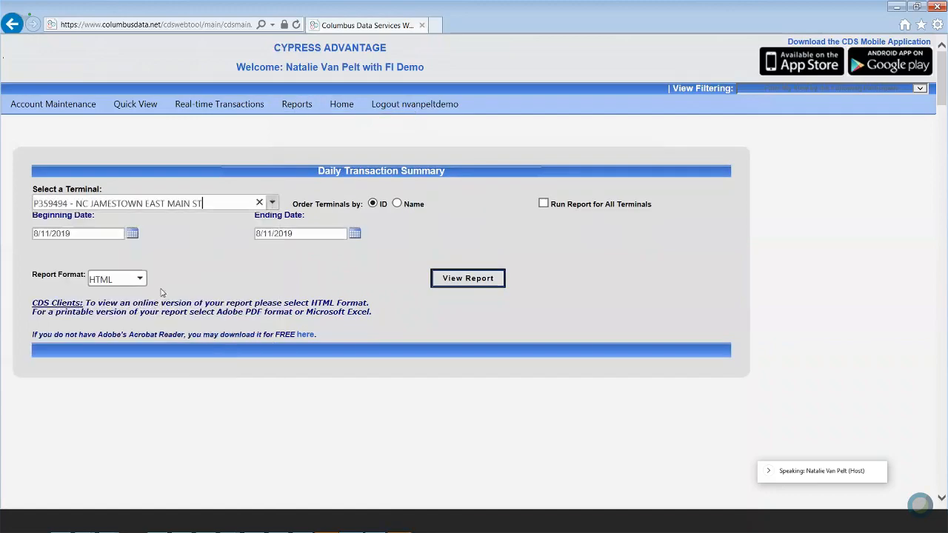
Step: Run the Daily Transaction Summary for the date range 7/1/2019 to 7/31/2019
left_click(50, 232)
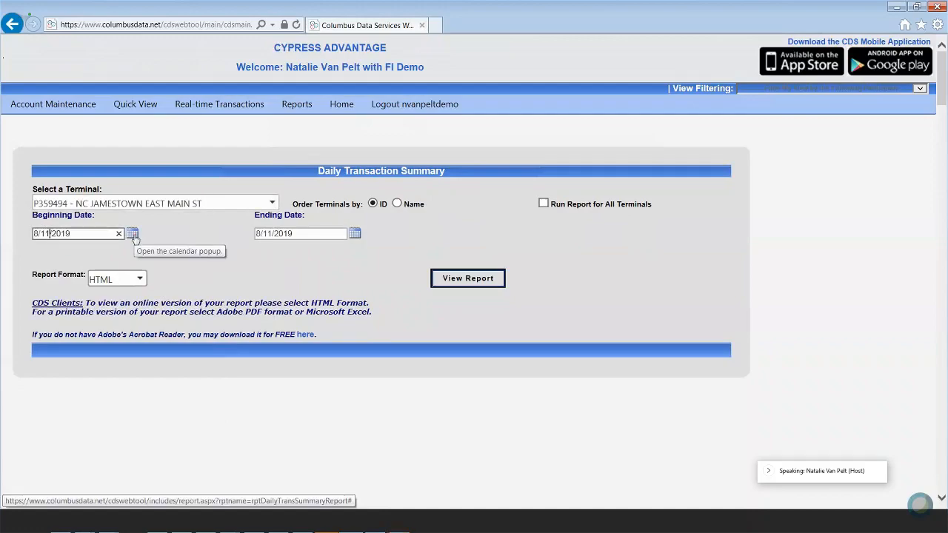
key("BackSpace")
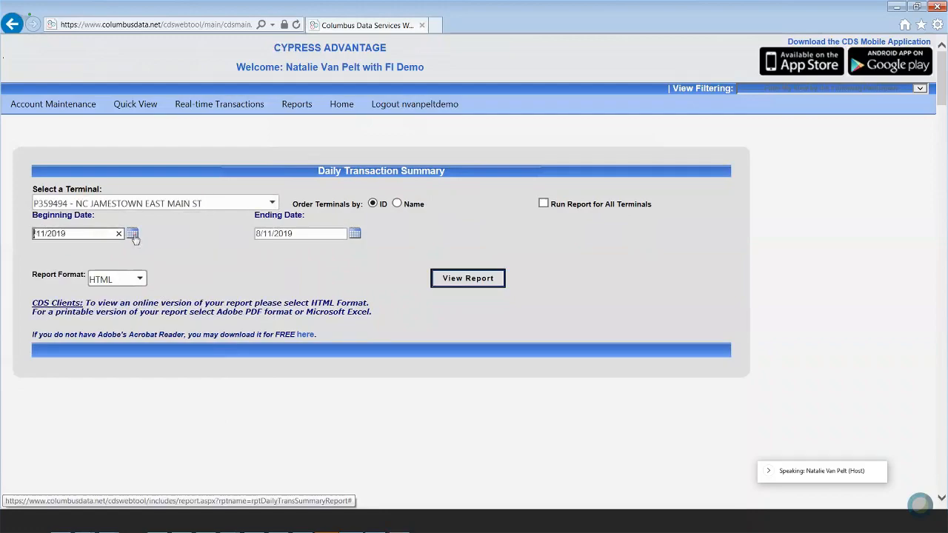
type("7")
key("BackSpace")
key("Tab")
type("7/31/")
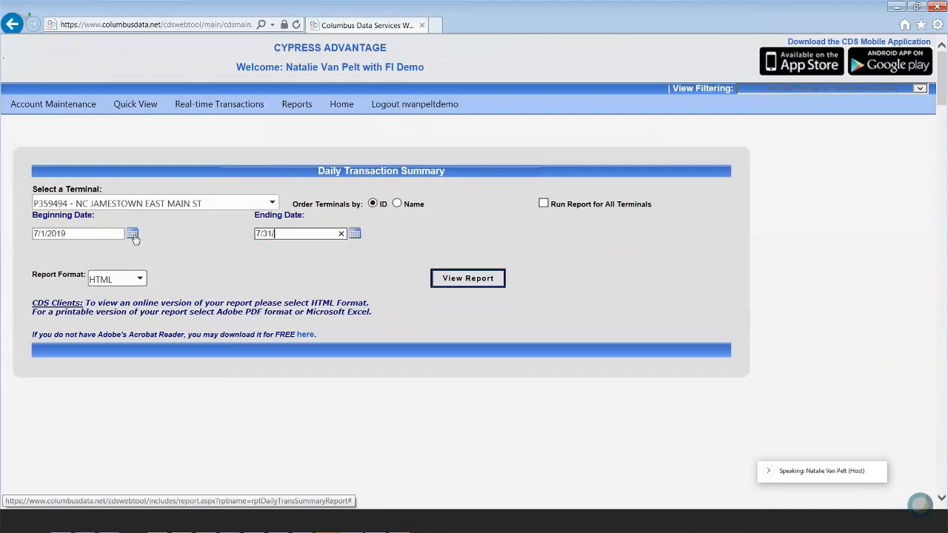
type("2019")
left_click(459, 285)
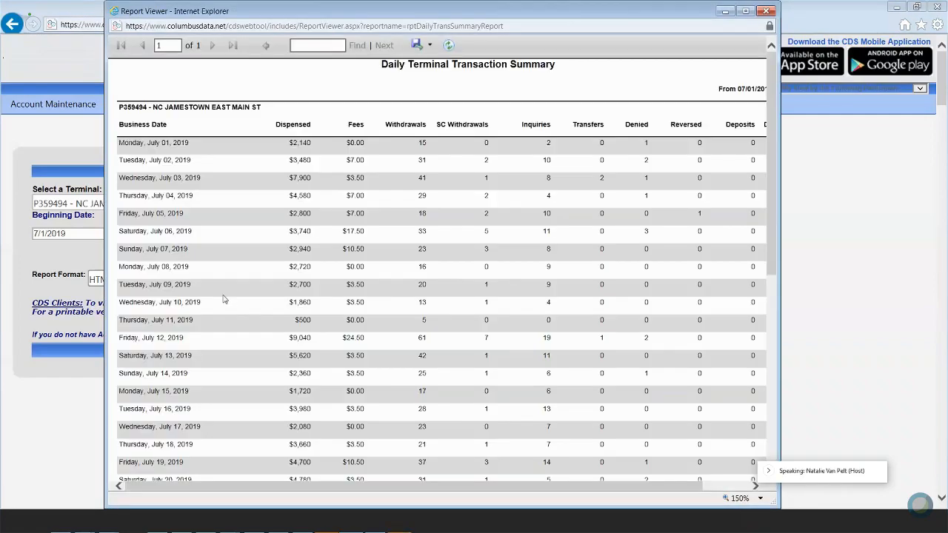
Step: Examine the report format choices on the request form and the export formats offered in the report viewer
left_click(54, 386)
left_click(138, 279)
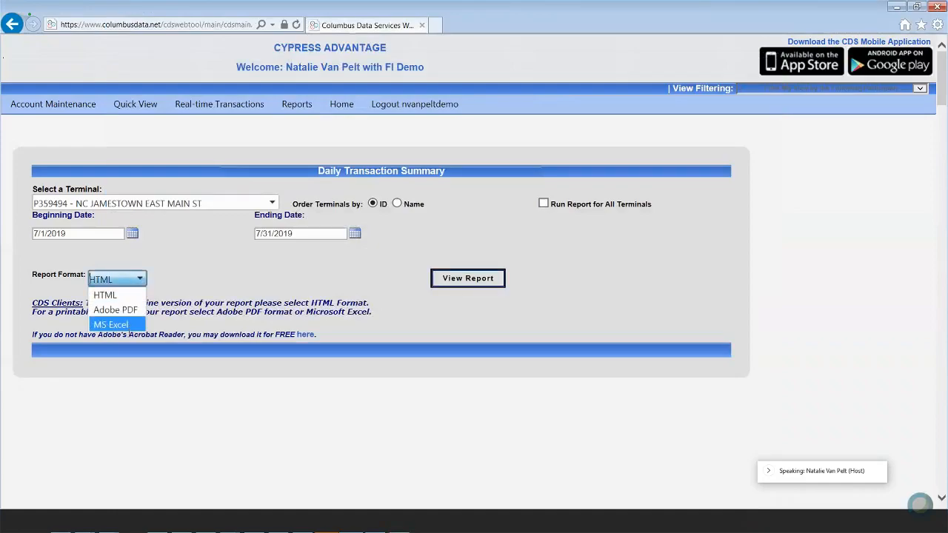
left_click(52, 525)
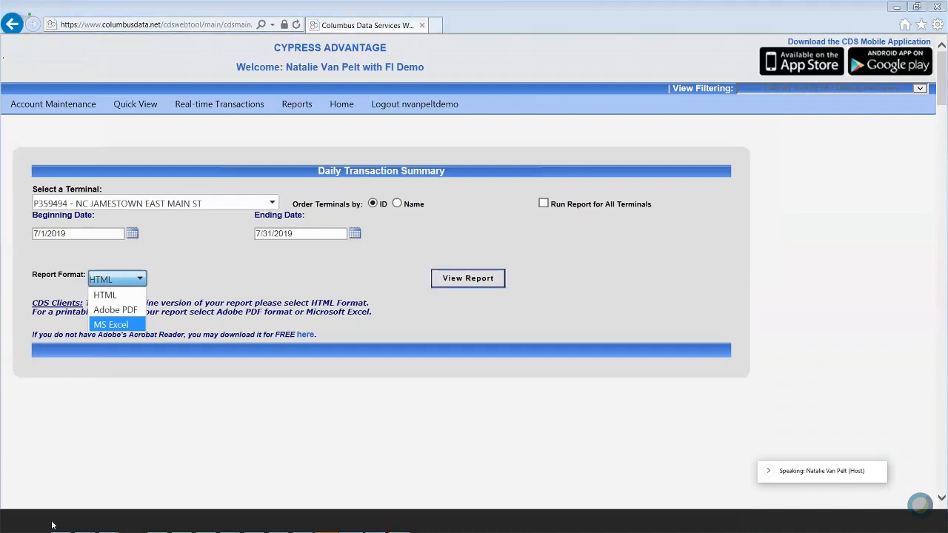
left_click(68, 499)
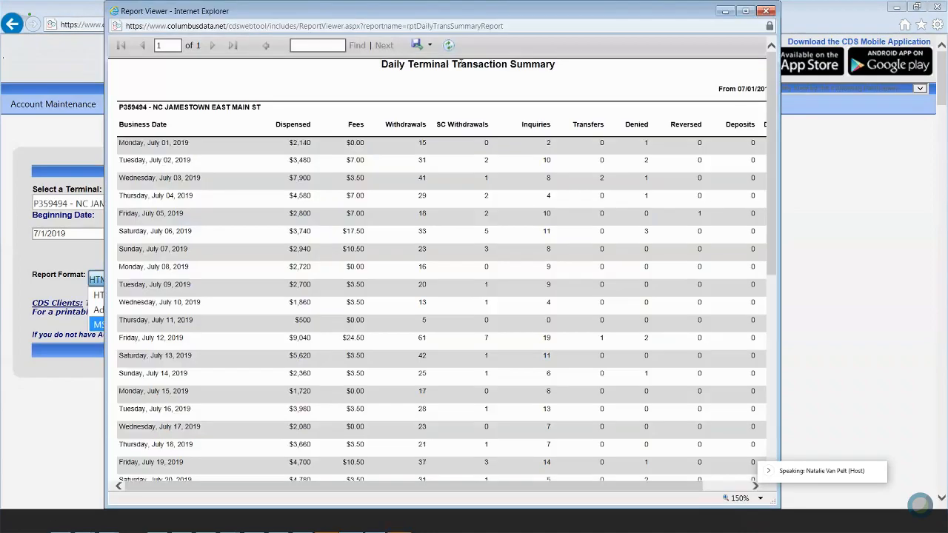
left_click(428, 49)
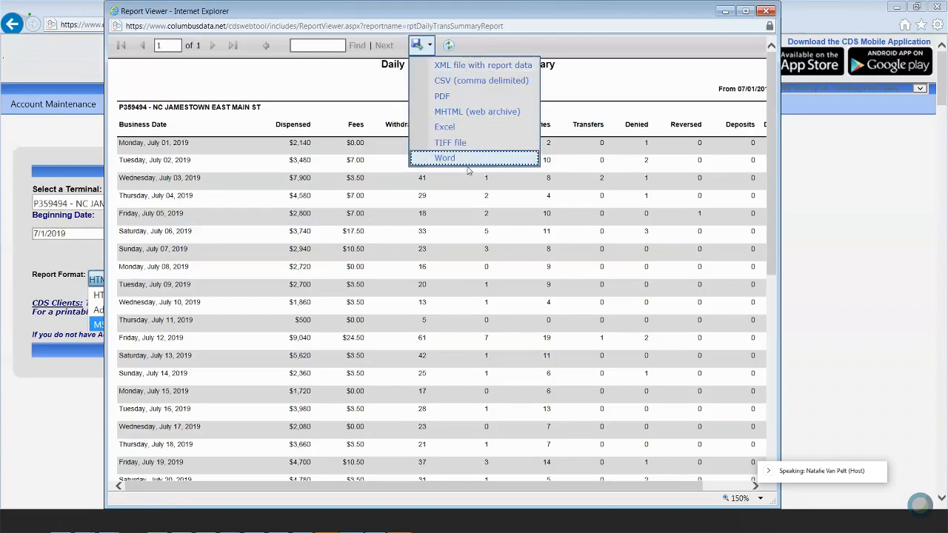
left_click(323, 263)
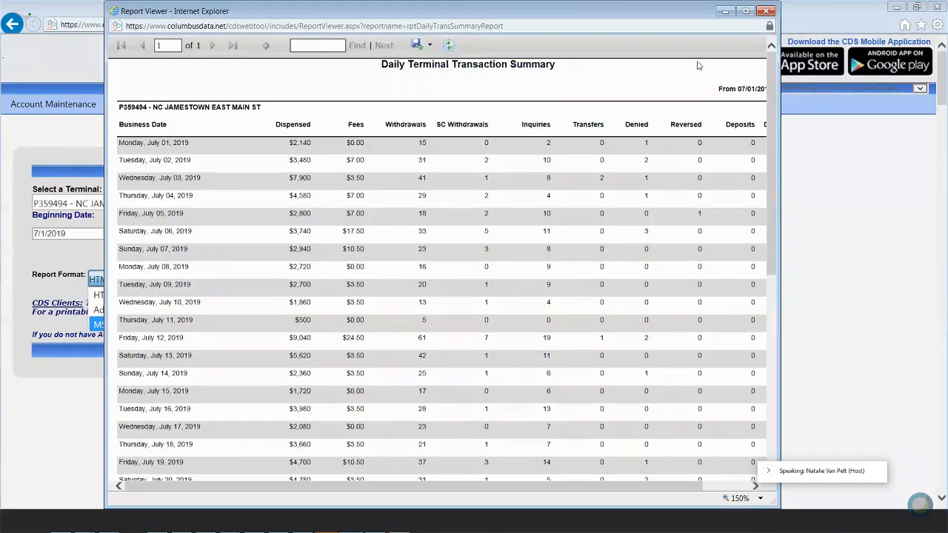
Step: Enlarge the daily summary report, review it down to the grand totals, and close it
left_click(745, 11)
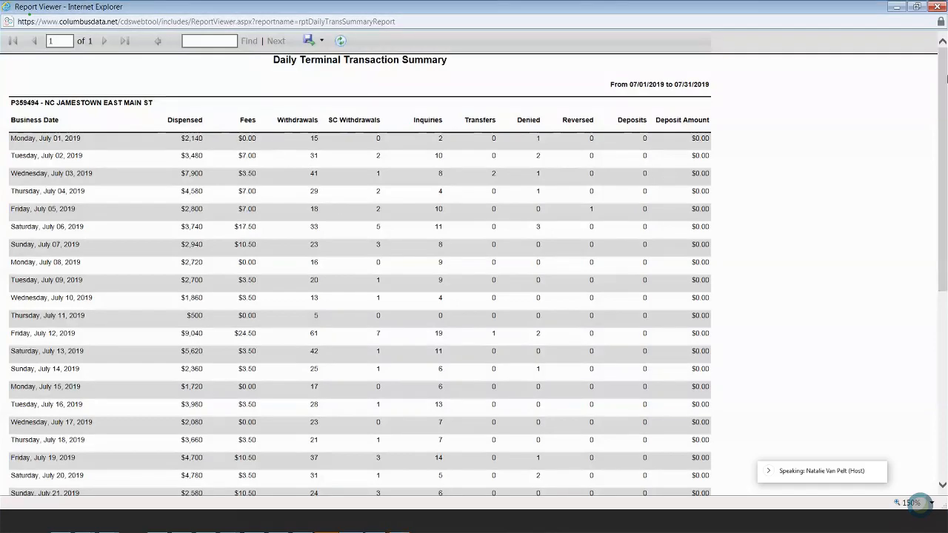
left_click_drag(943, 118, 871, 294)
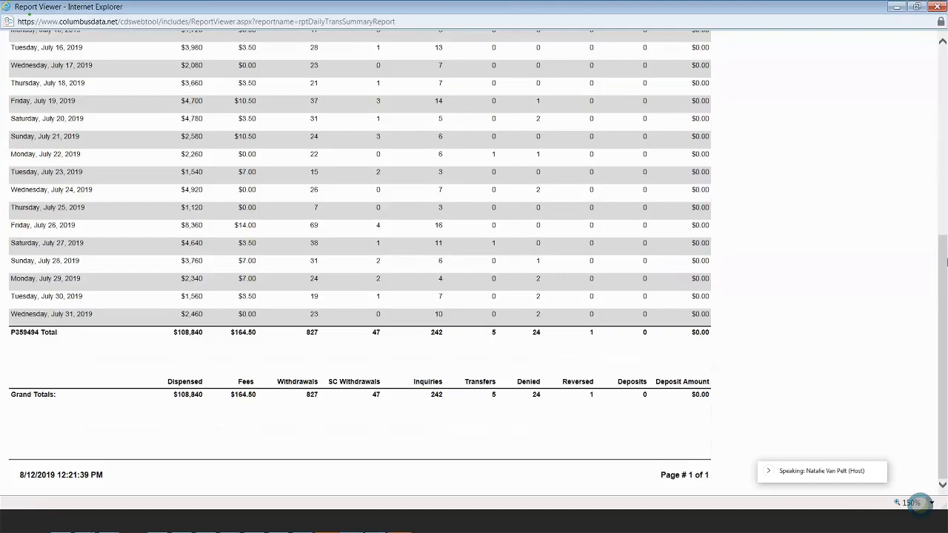
left_click_drag(944, 263, 939, 24)
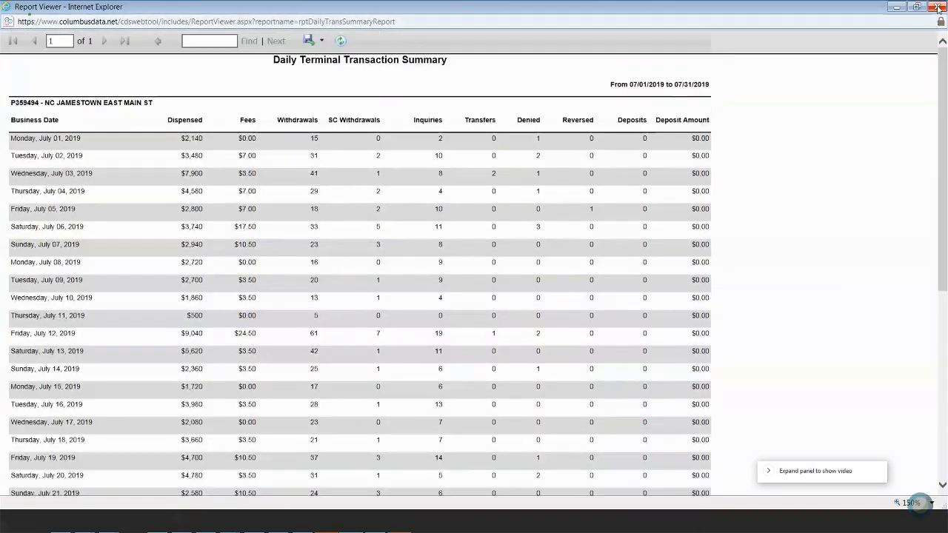
left_click(937, 7)
Step: Run the Merchant Statement report for terminal P359492 - NC HIGH POINT SOUTH MAIN STREET for July 2019
mouse_move(296, 105)
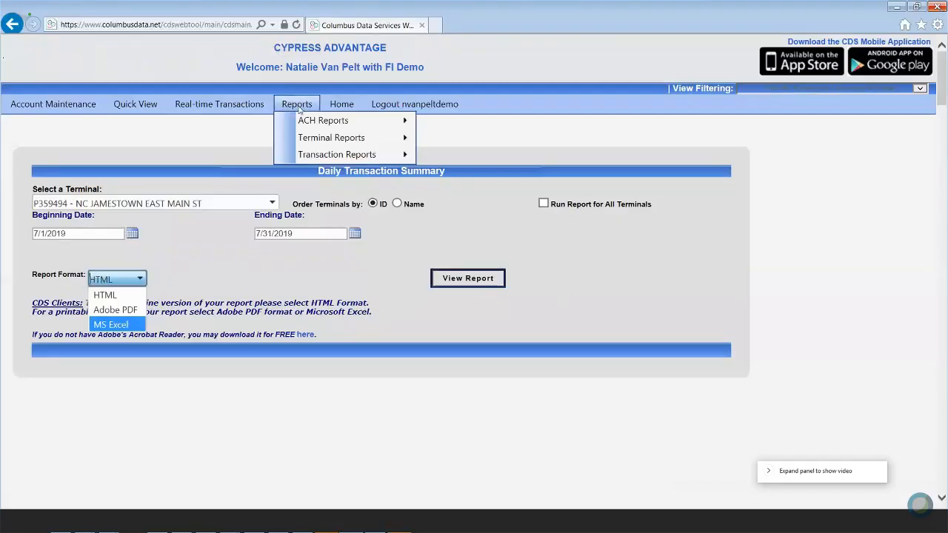
mouse_move(348, 154)
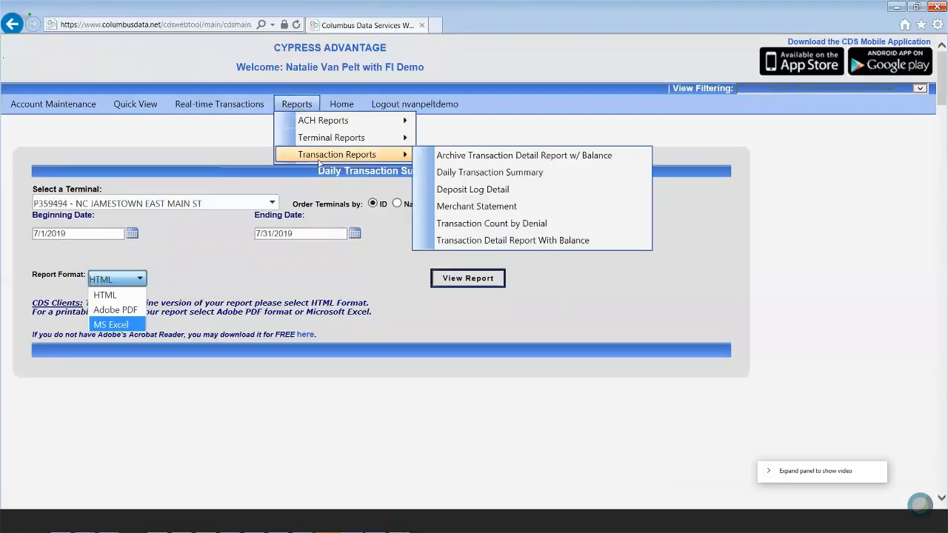
left_click(573, 208)
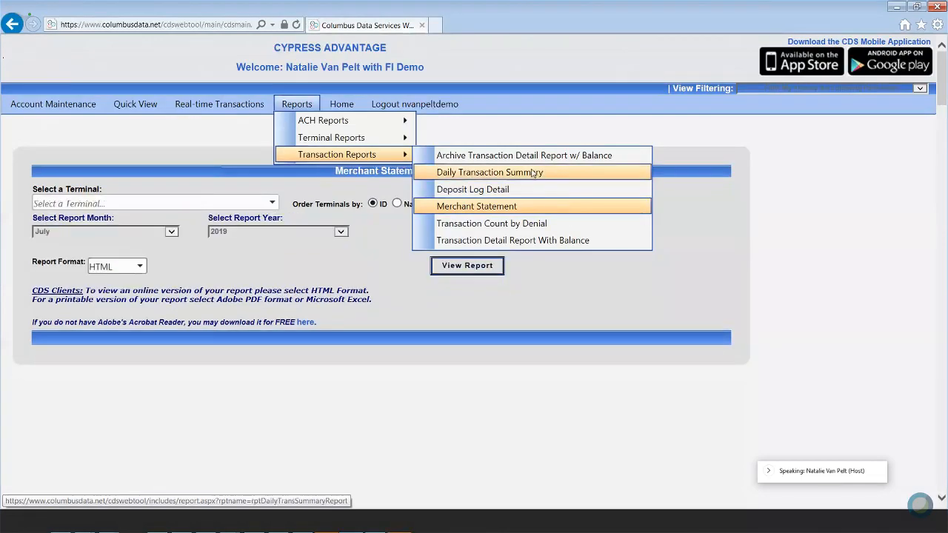
left_click(108, 200)
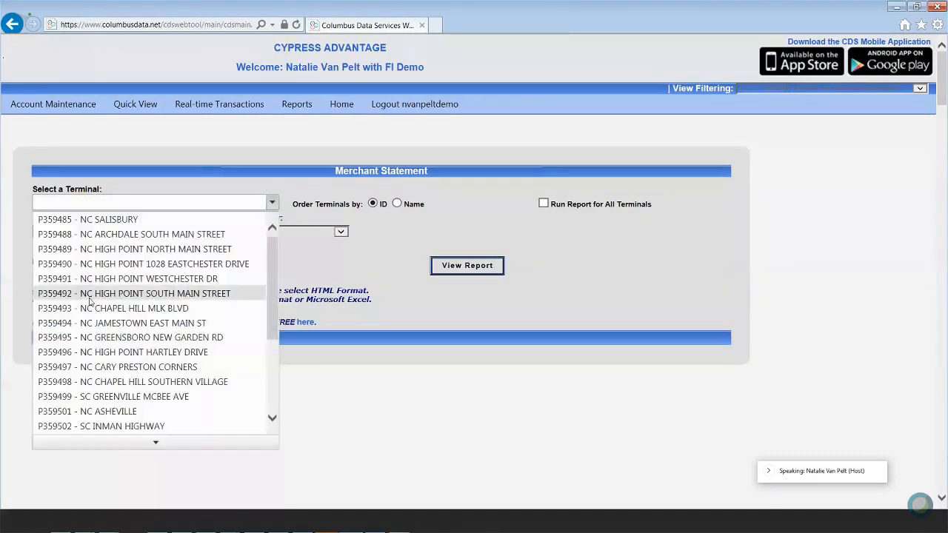
left_click(89, 296)
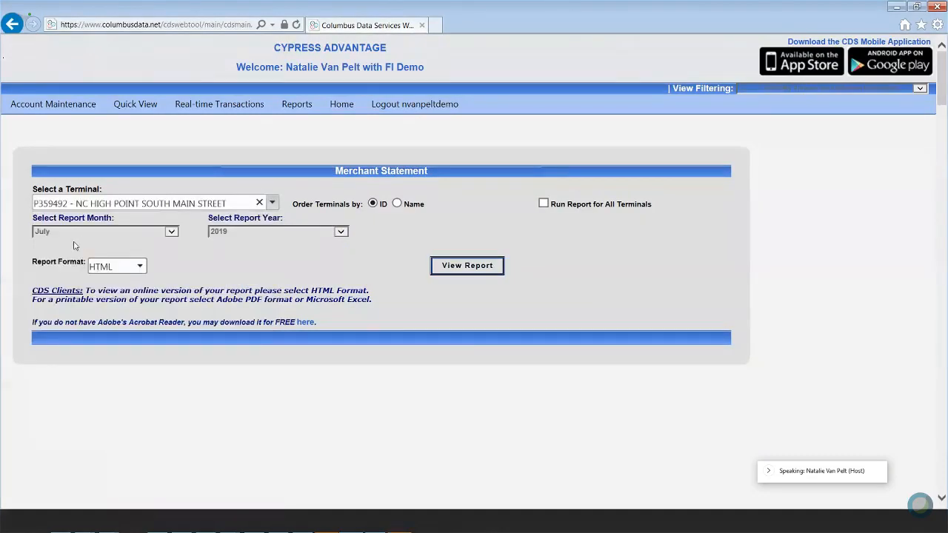
left_click(467, 266)
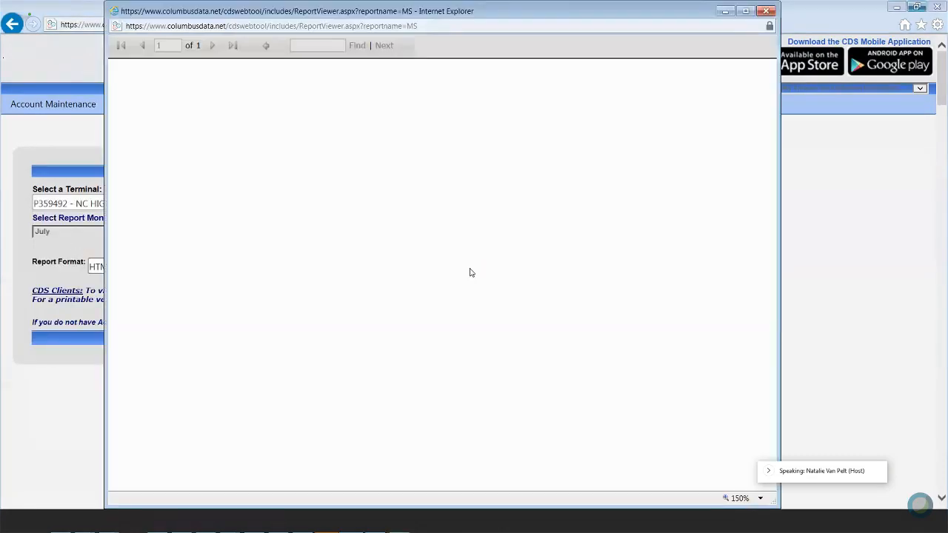
Step: Enlarge the monthly statement, review it from the daily rows down to the transaction statistics, and close it
left_click(747, 10)
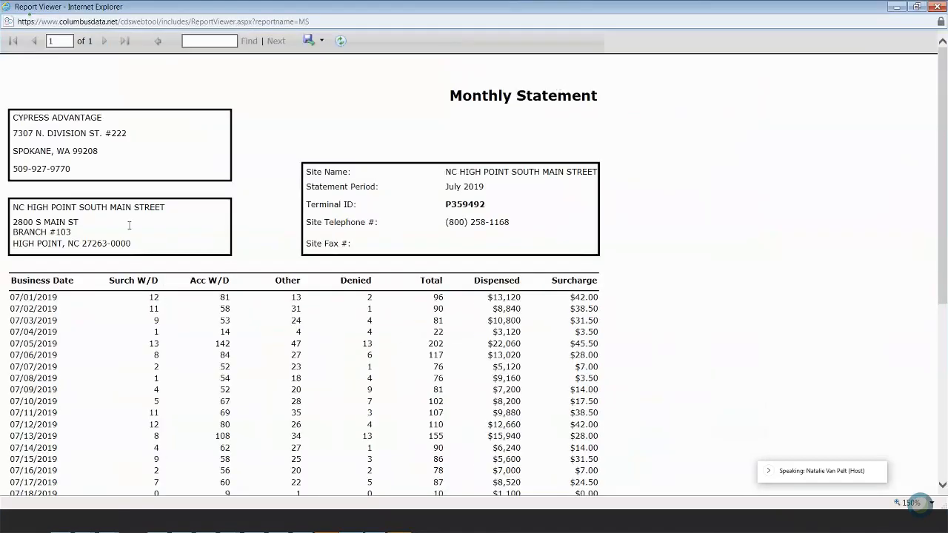
left_click_drag(945, 59, 945, 173)
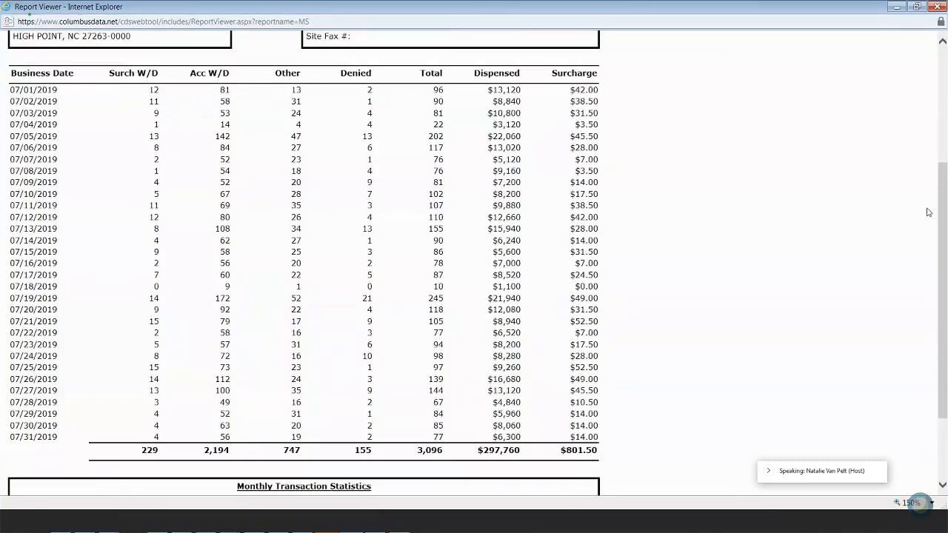
scroll(939, 206, "down", 3)
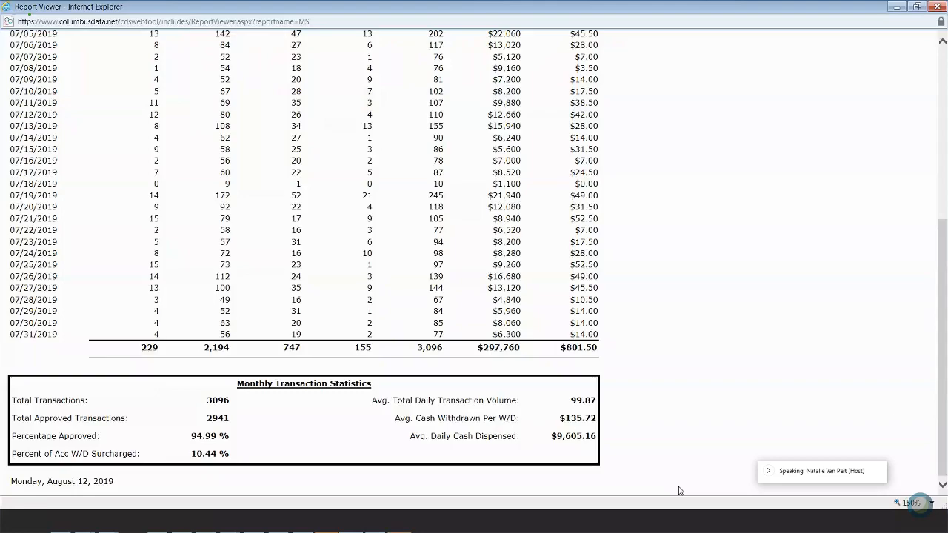
left_click_drag(941, 329, 935, 42)
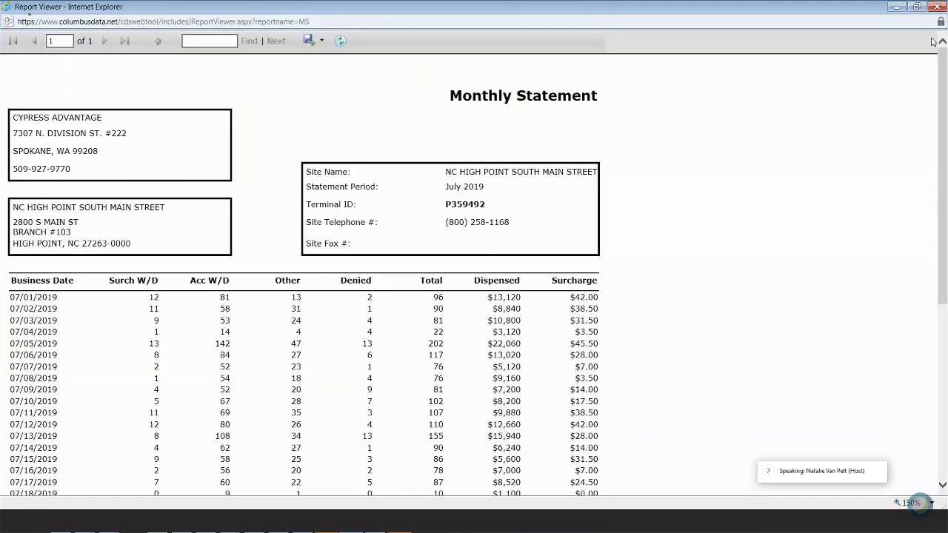
left_click(938, 6)
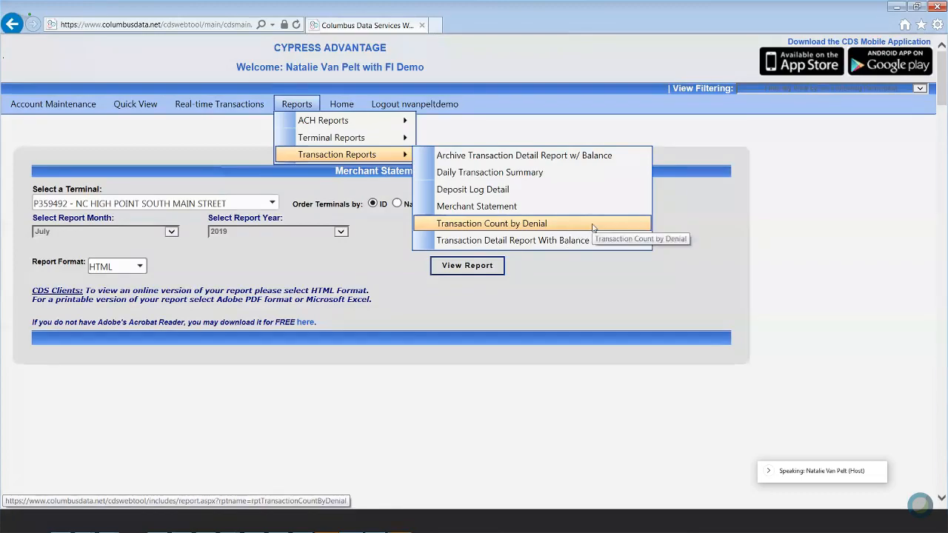
Step: Open the Transaction Count by Denial report and select terminal P359489 - NC HIGH POINT NORTH MAIN STREET
left_click(593, 224)
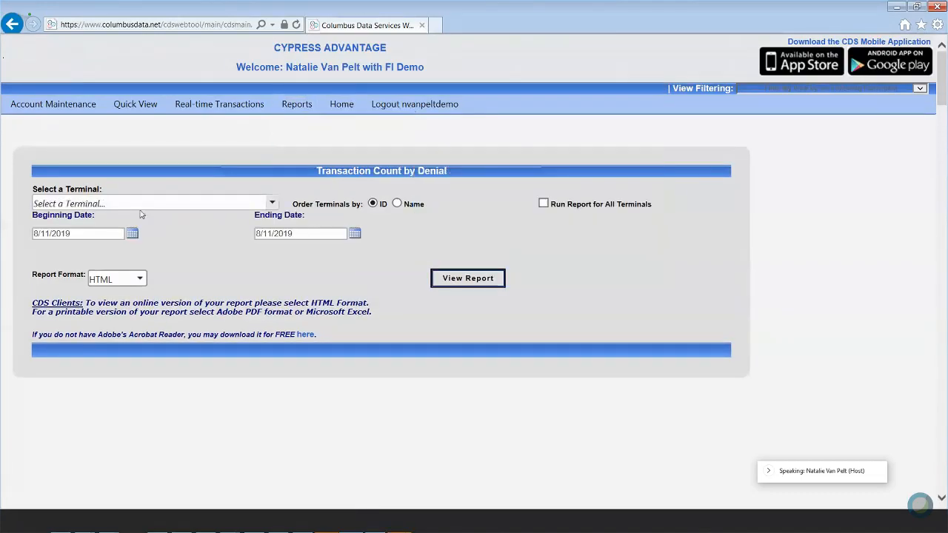
left_click(141, 207)
left_click(144, 245)
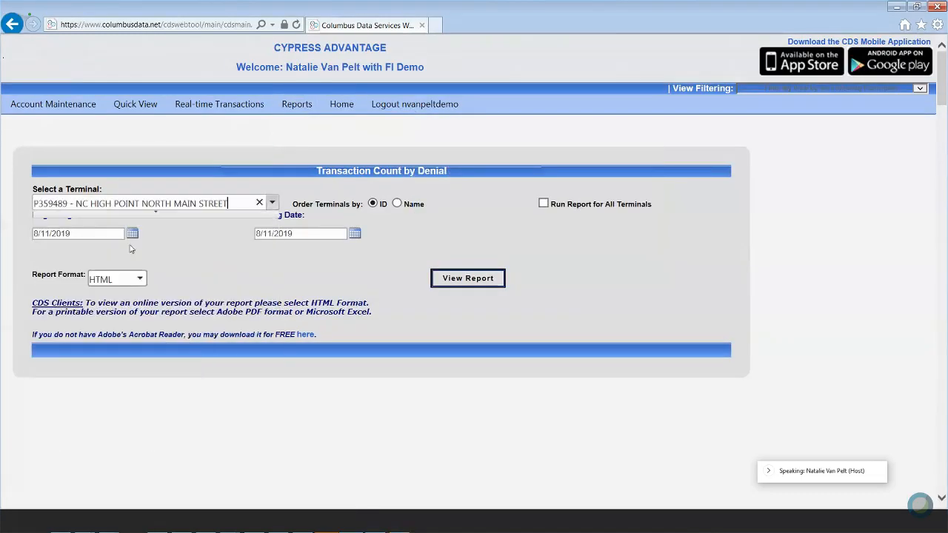
Step: Set the beginning date to 8/1/2019, run the denial count report, review its denial descriptions, and close it
left_click(48, 233)
key("BackSpace")
key("BackSpace")
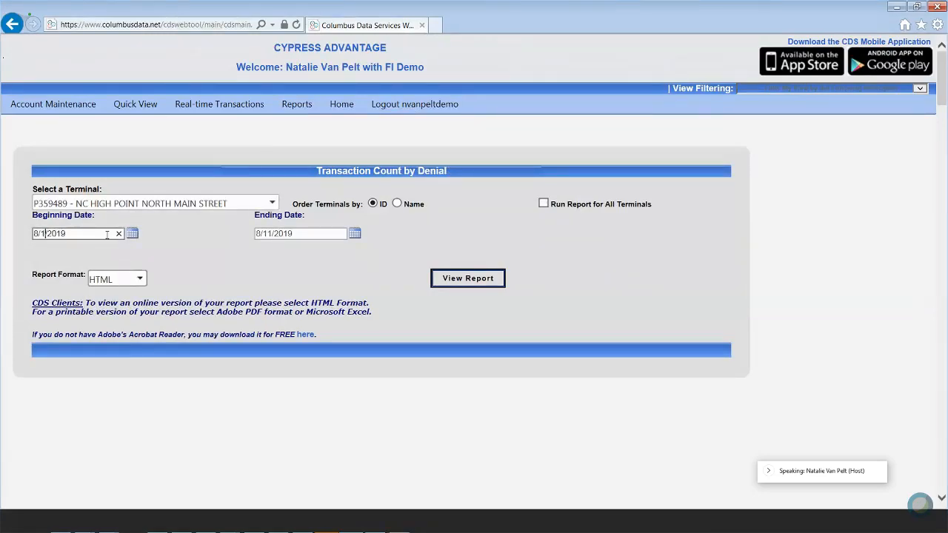
type("/")
left_click(468, 279)
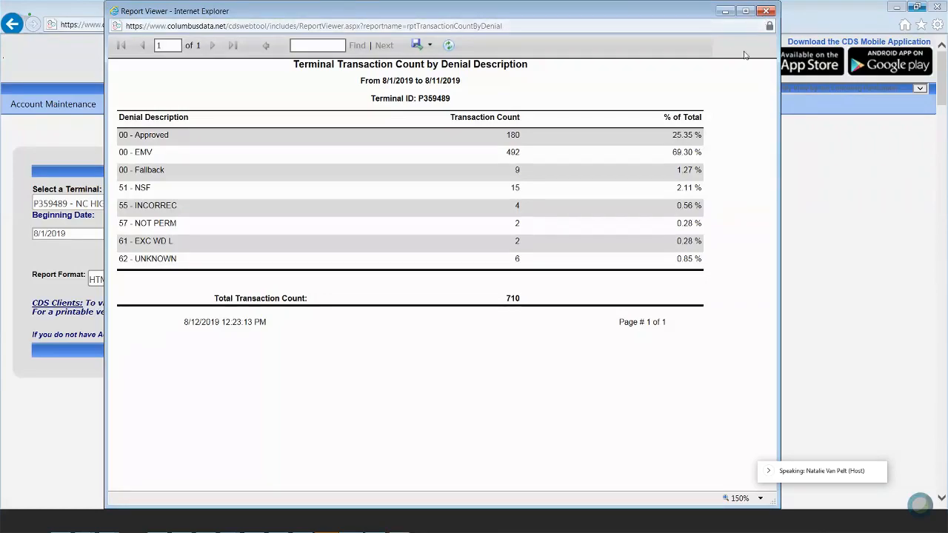
left_click(766, 11)
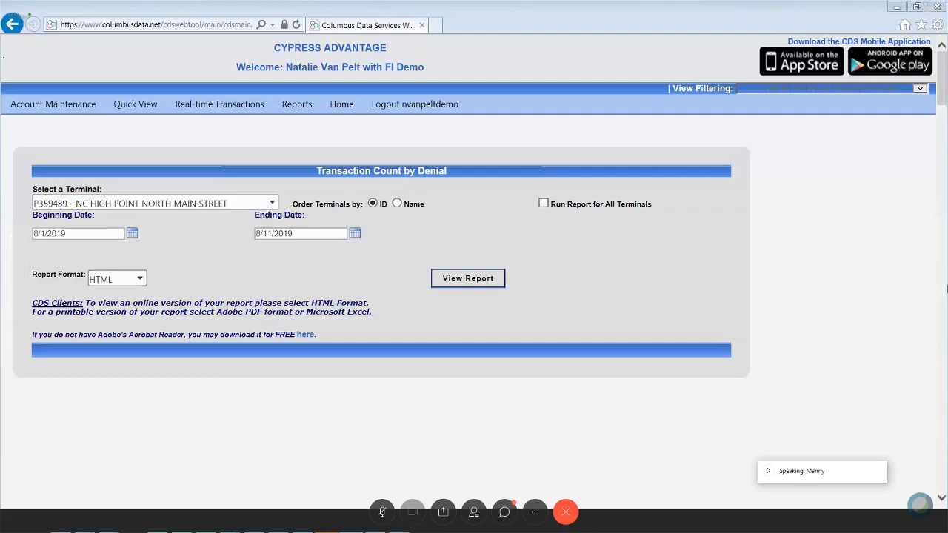
Step: Reopen the July 2019 Merchant Statement for terminal P359492 - NC HIGH POINT SOUTH MAIN STREET and review its header and daily figures
left_click(298, 106)
mouse_move(317, 154)
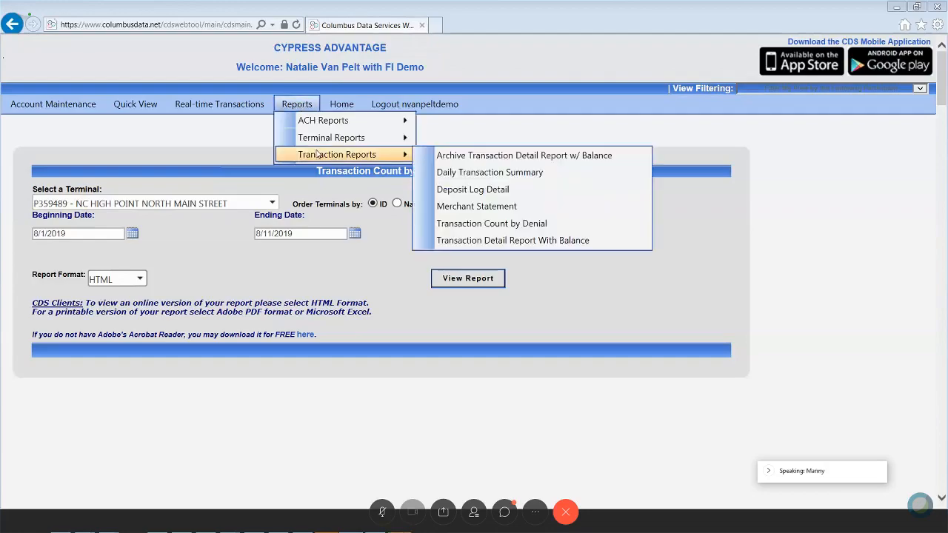
left_click(477, 206)
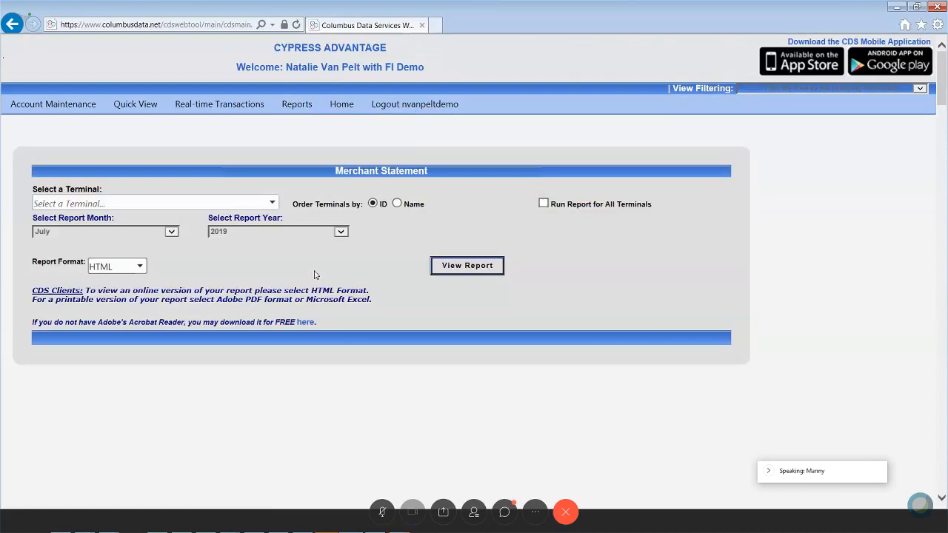
left_click(176, 201)
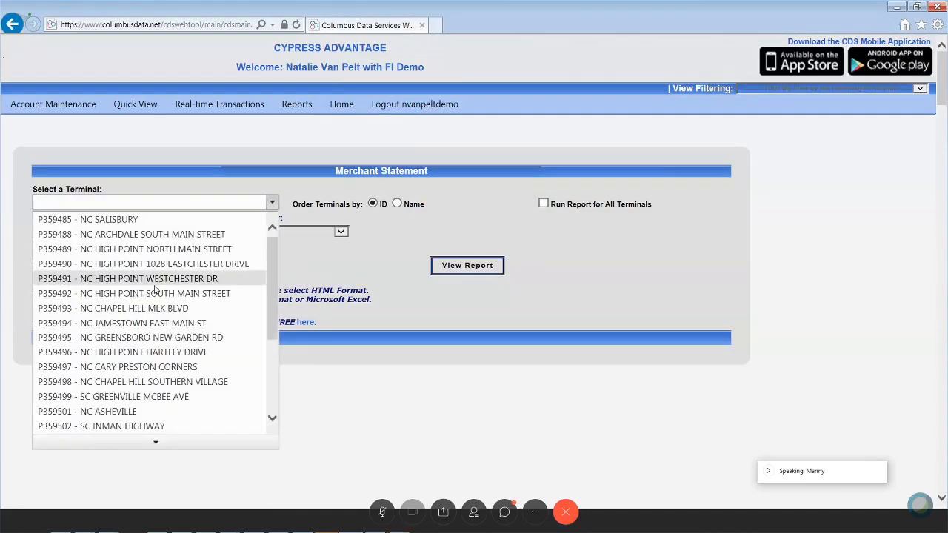
left_click(199, 266)
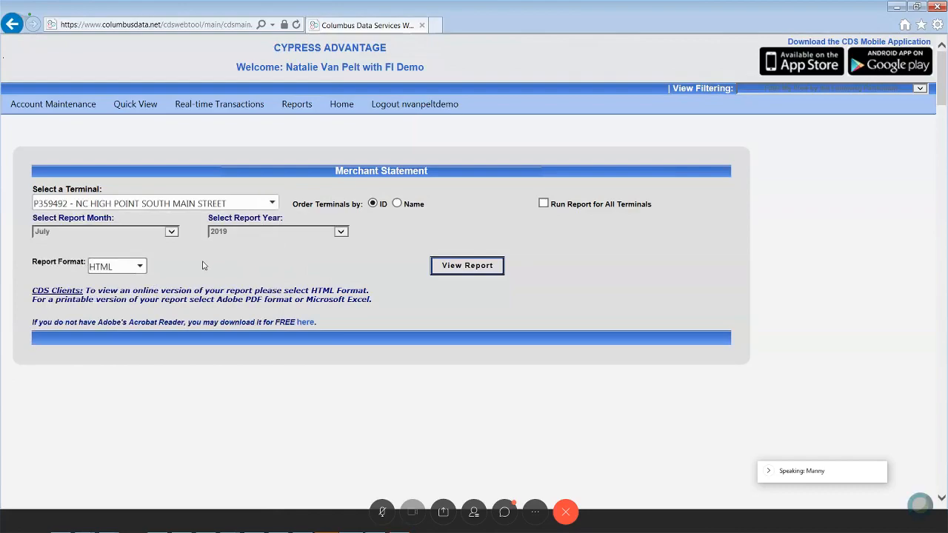
left_click(467, 265)
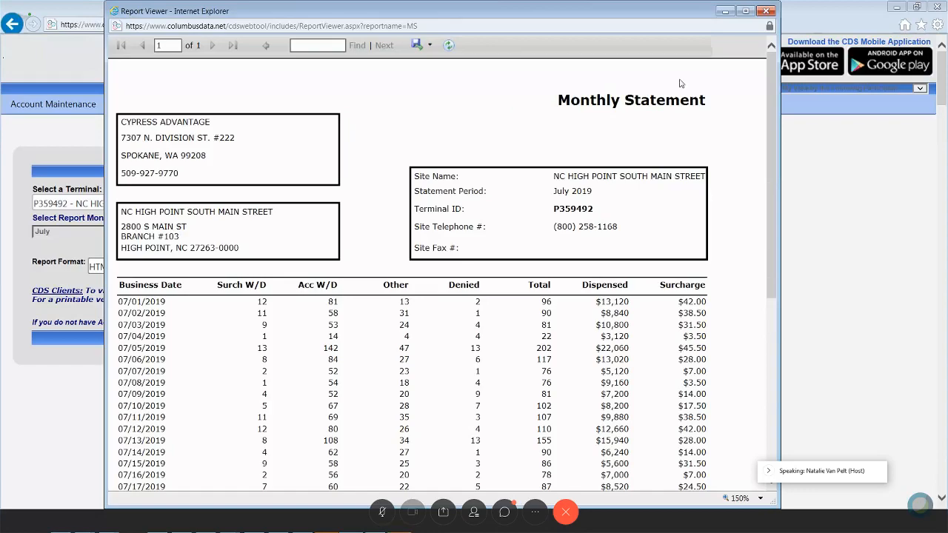
left_click(725, 13)
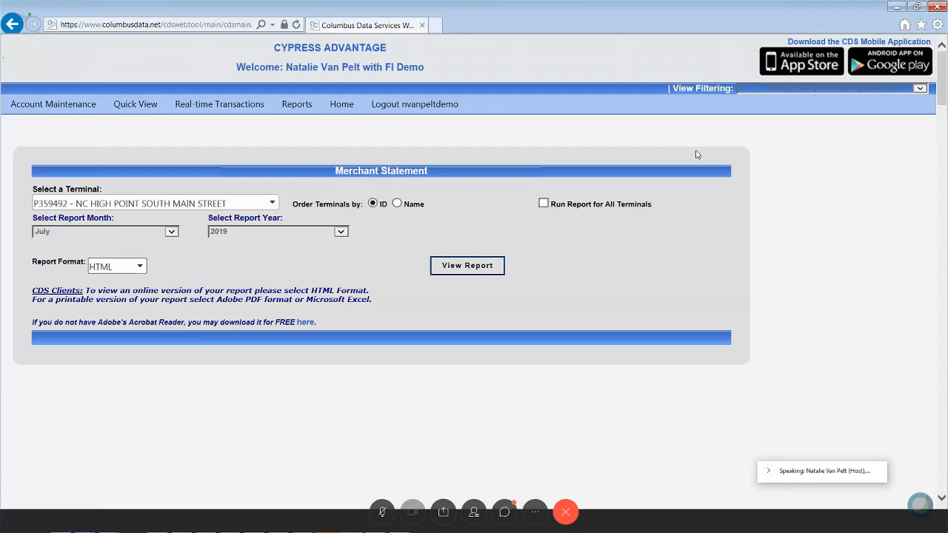
left_click(468, 265)
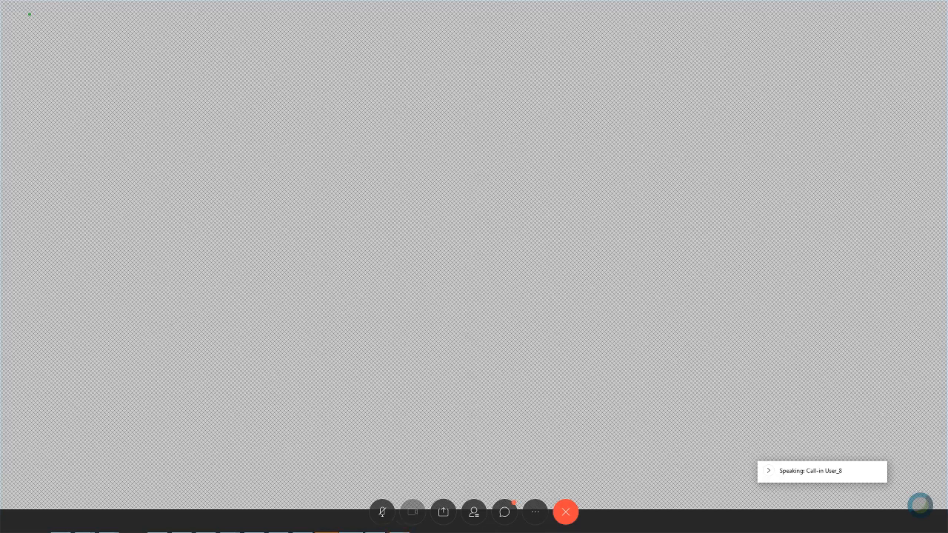
Step: Mute the microphone in the online meeting
left_click(381, 514)
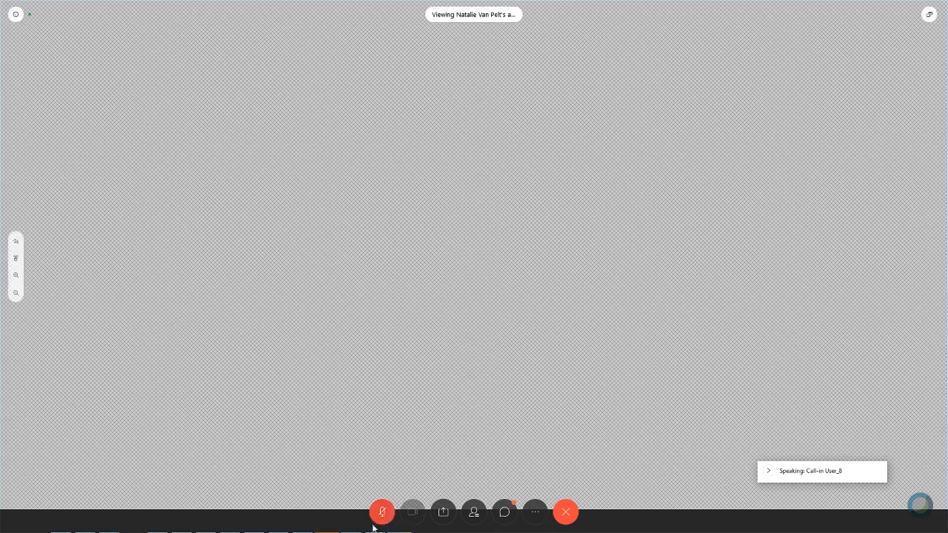